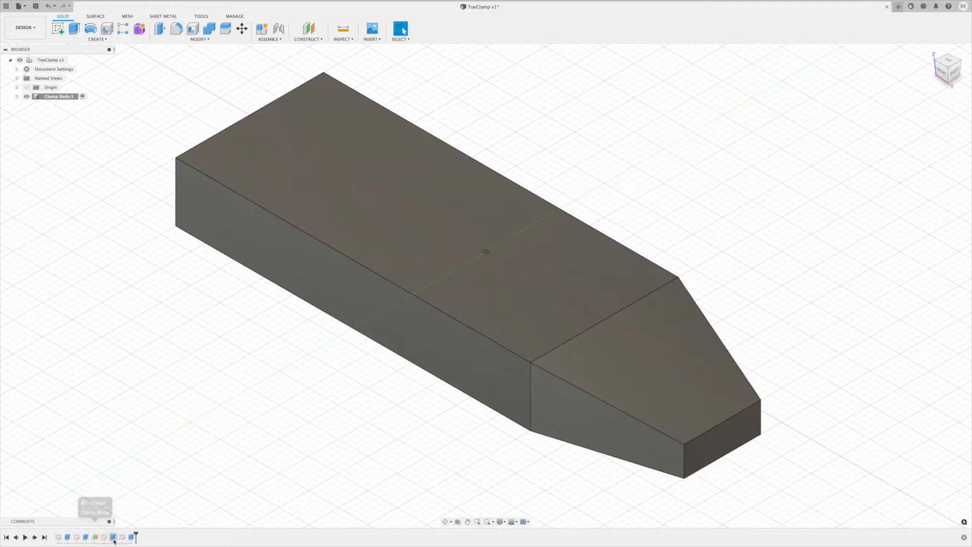
Delete the last side taper cut and the top slope cut from the timeline together with their profile sketches.
{"action": "right_click", "coordinate": [131, 538]}
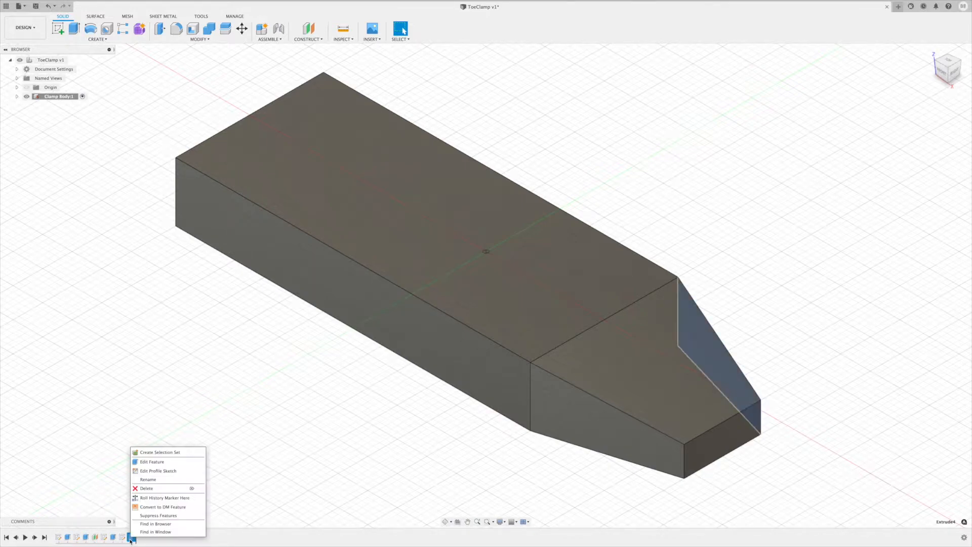
{"action": "left_click", "coordinate": [152, 486]}
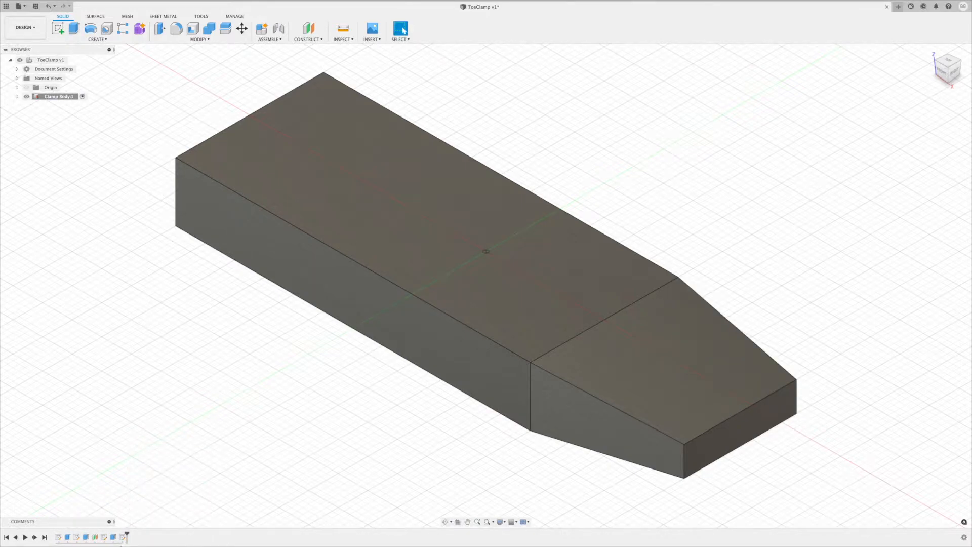
{"action": "right_click", "coordinate": [122, 537]}
{"action": "left_click", "coordinate": [147, 488]}
{"action": "right_click", "coordinate": [114, 537]}
{"action": "left_click", "coordinate": [130, 487]}
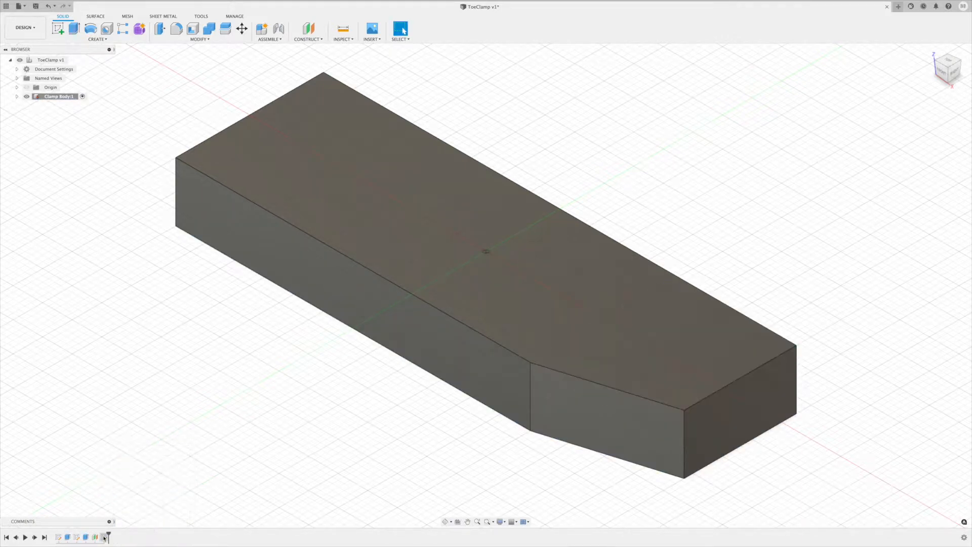
{"action": "right_click", "coordinate": [103, 537]}
{"action": "left_click", "coordinate": [129, 495]}
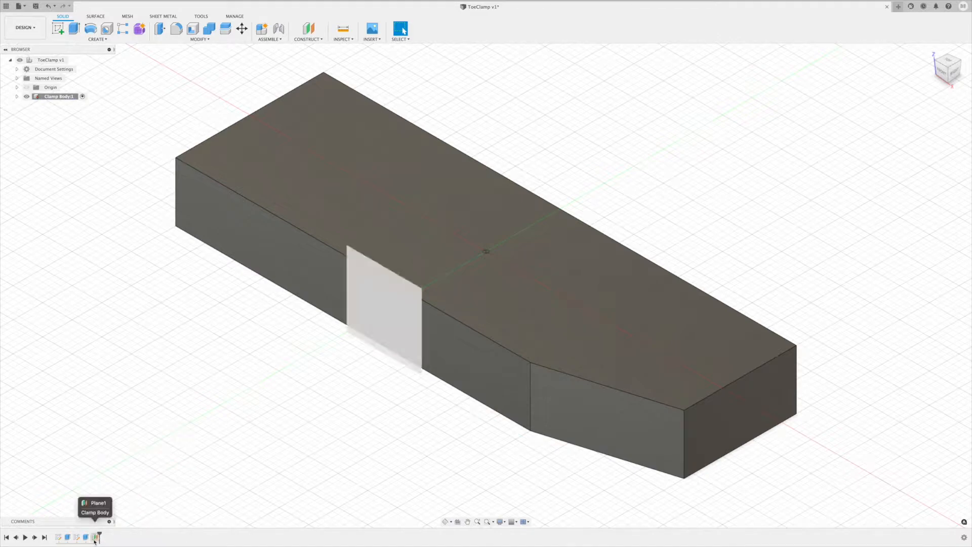
Delete the construction plane and the remaining side taper cut, restoring the plain rectangular block.
{"action": "right_click", "coordinate": [99, 538]}
{"action": "left_click", "coordinate": [112, 491]}
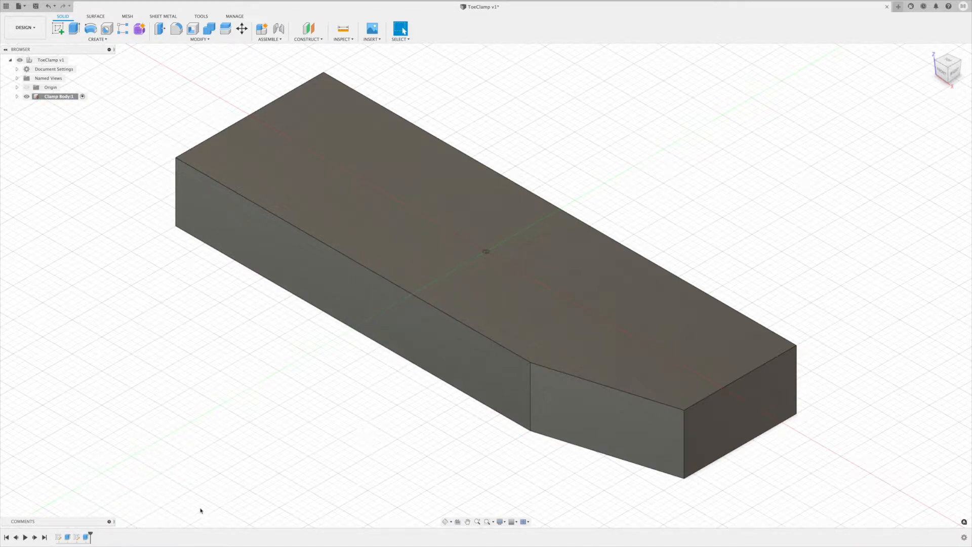
{"action": "right_click", "coordinate": [85, 537]}
{"action": "left_click", "coordinate": [106, 491]}
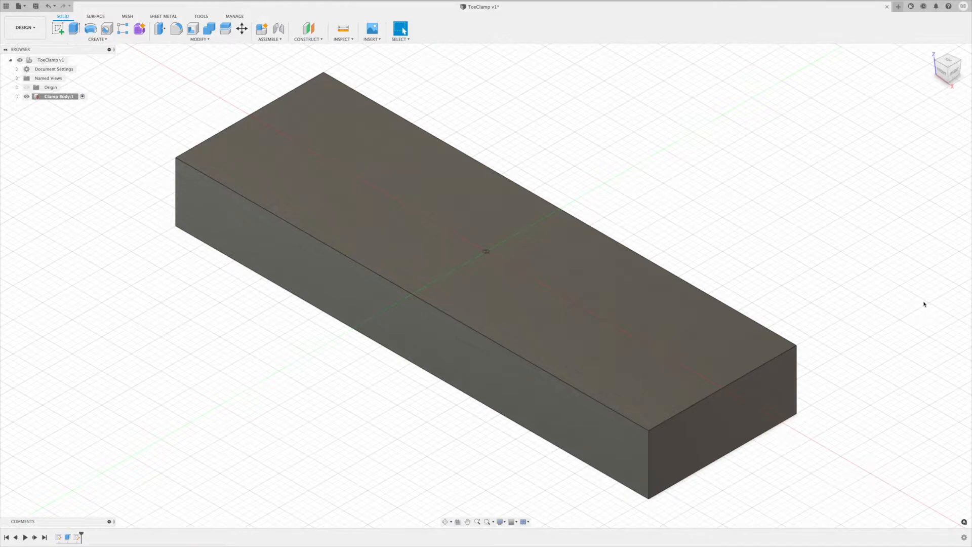
Create a new sketch on the front side face of the rectangular block.
{"action": "left_click", "coordinate": [947, 61]}
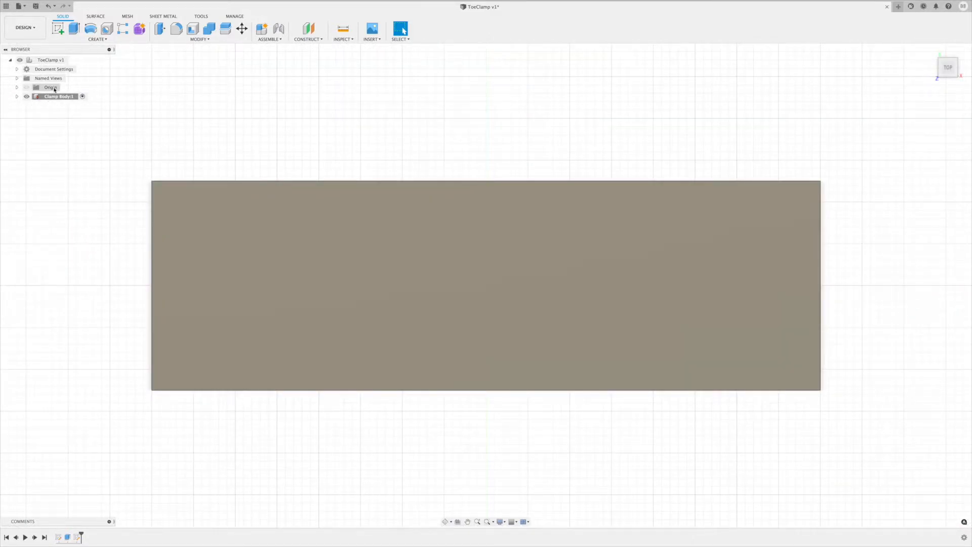
{"action": "left_click", "coordinate": [949, 82]}
{"action": "left_click", "coordinate": [950, 62]}
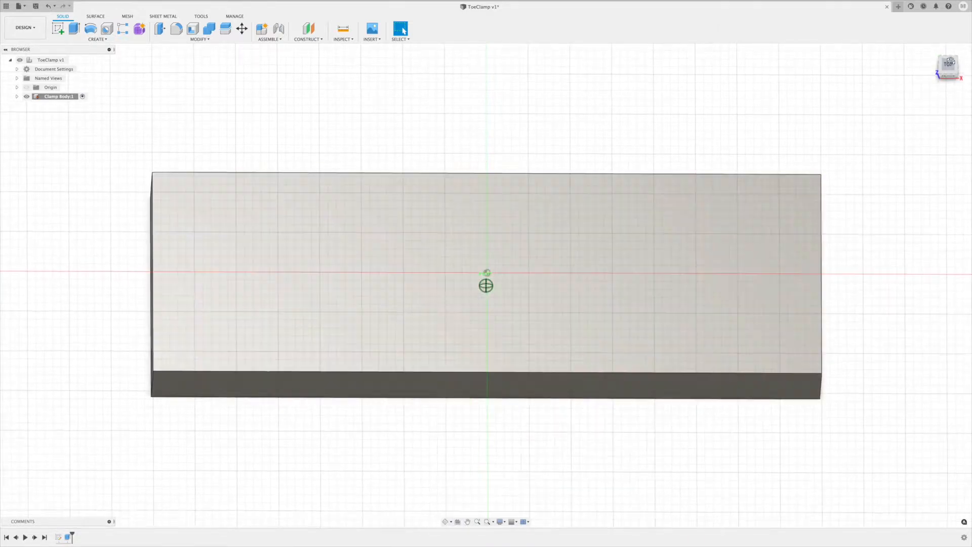
{"action": "left_click", "coordinate": [949, 77]}
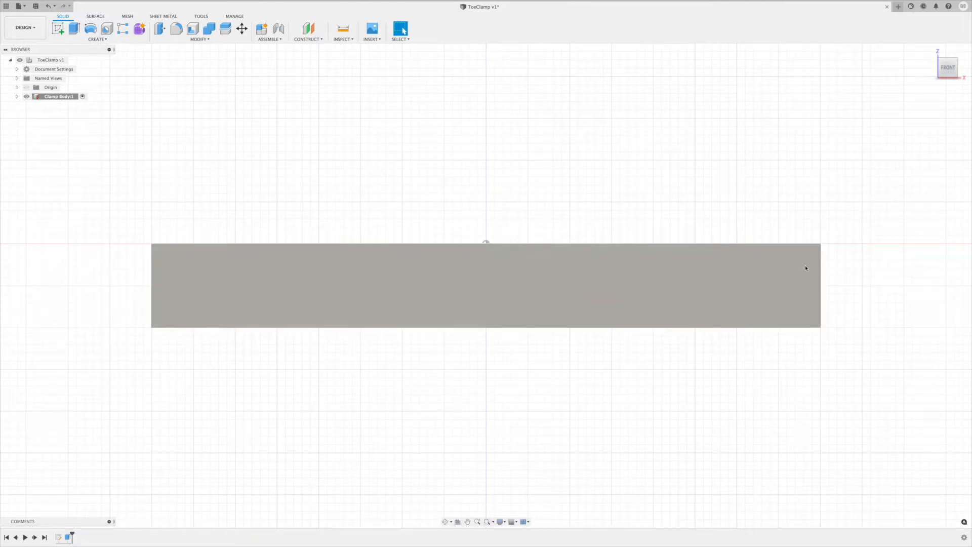
{"action": "left_click", "coordinate": [57, 28]}
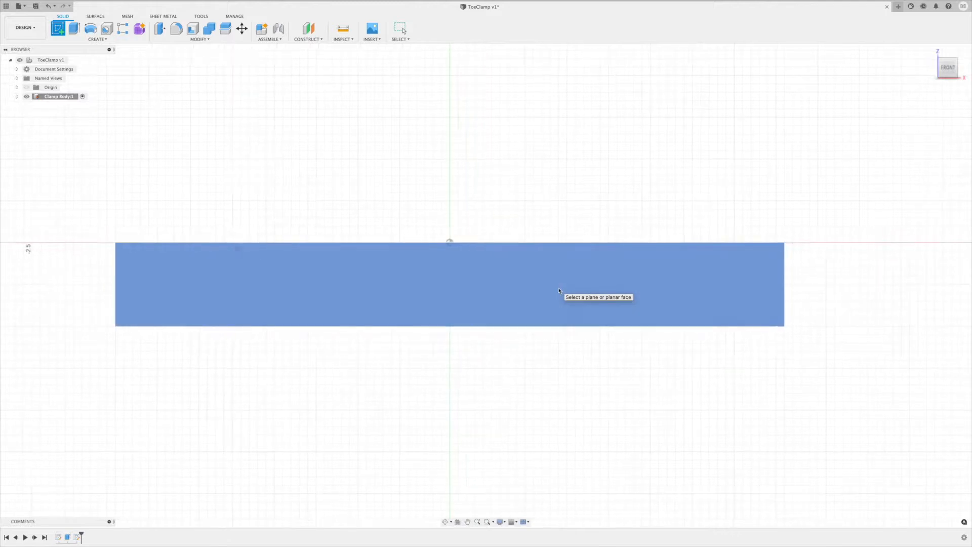
{"action": "left_click", "coordinate": [559, 291]}
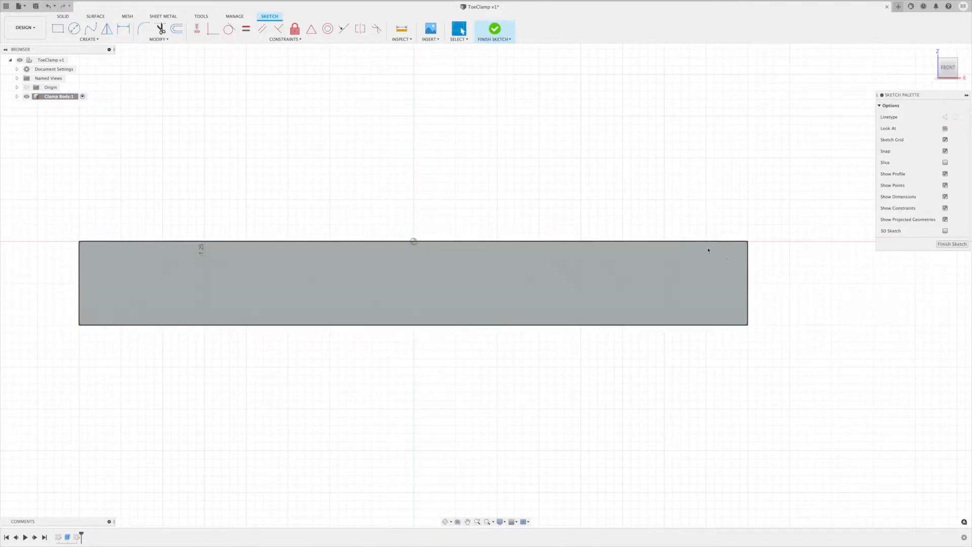
Place one sketch point on the face's top edge, toward its right end, and another on the right edge.
{"action": "left_click", "coordinate": [97, 40]}
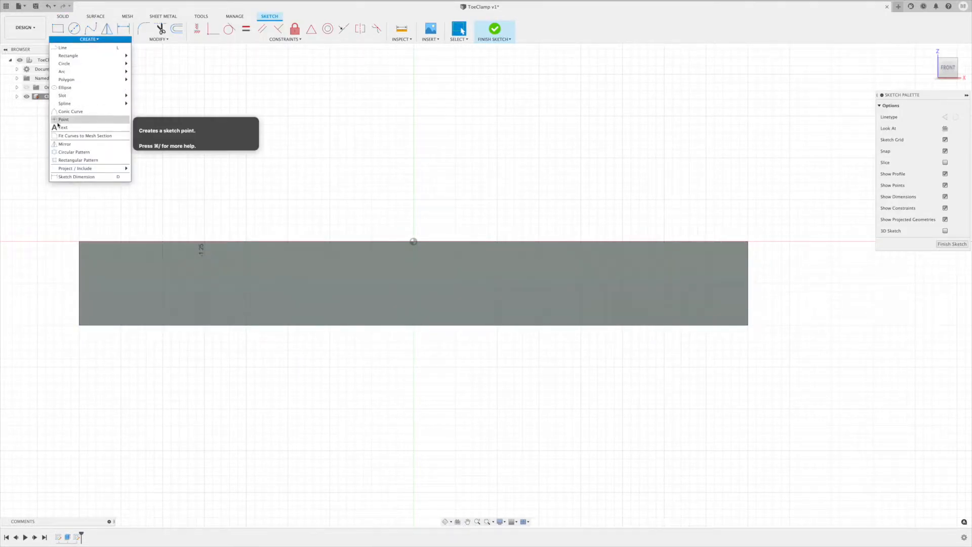
{"action": "left_click", "coordinate": [63, 120]}
{"action": "left_click", "coordinate": [623, 241]}
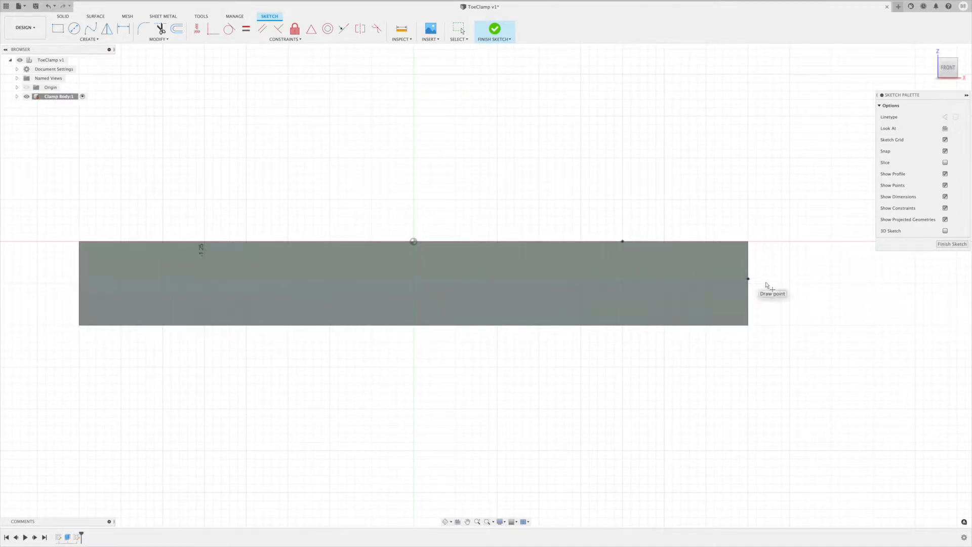
{"action": "left_click", "coordinate": [748, 279]}
{"action": "key", "text": "Escape"}
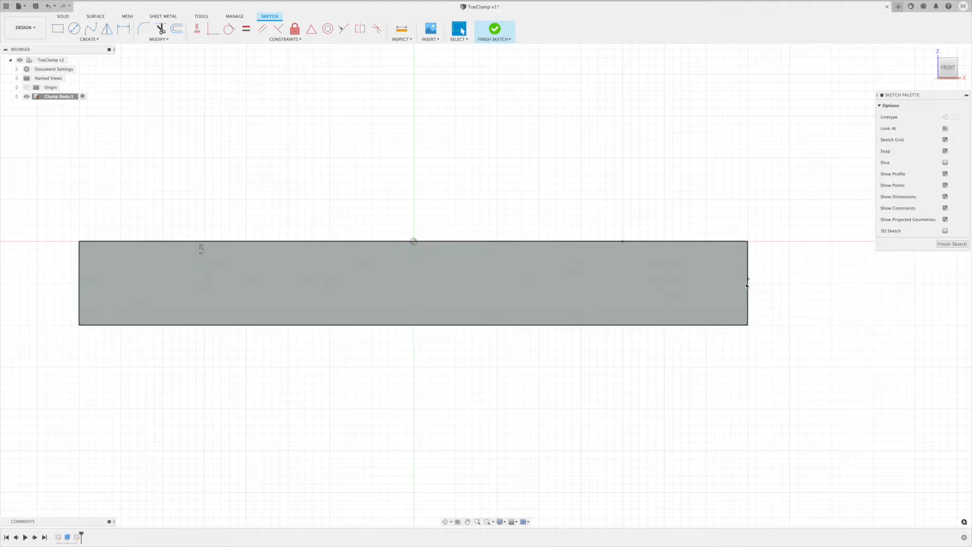
Dimension the right-edge point 0.25 in below the top edge of the face.
{"action": "key", "text": "d"}
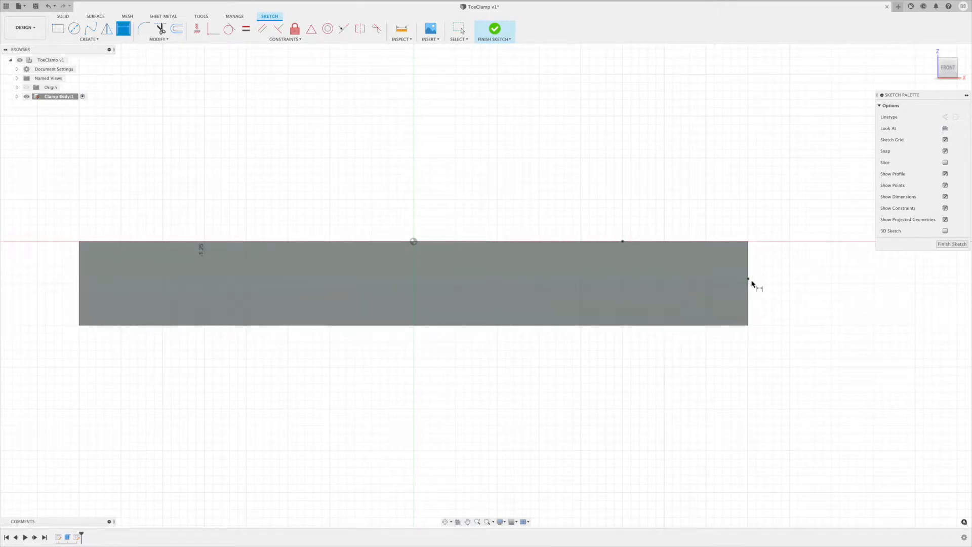
{"action": "left_click", "coordinate": [748, 279]}
{"action": "left_click", "coordinate": [727, 242]}
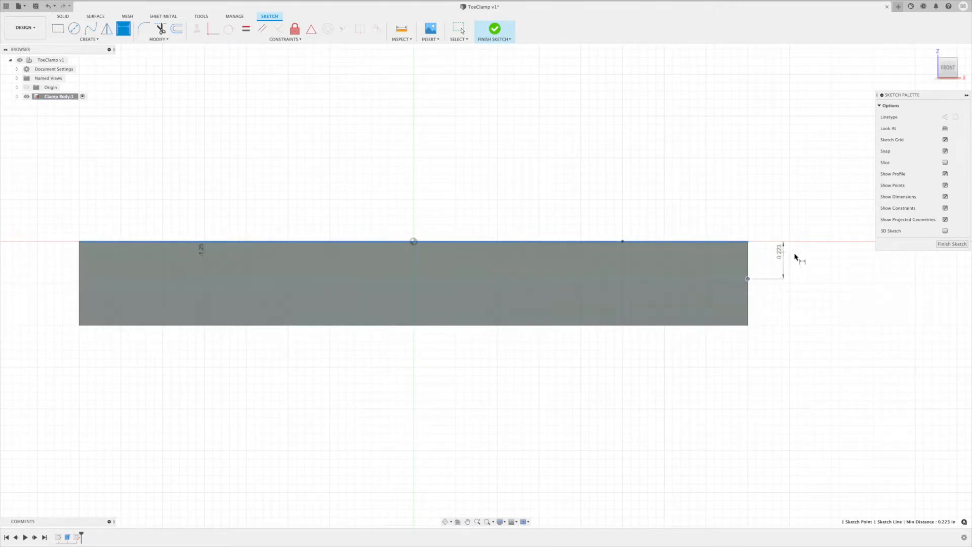
{"action": "left_click", "coordinate": [801, 256]}
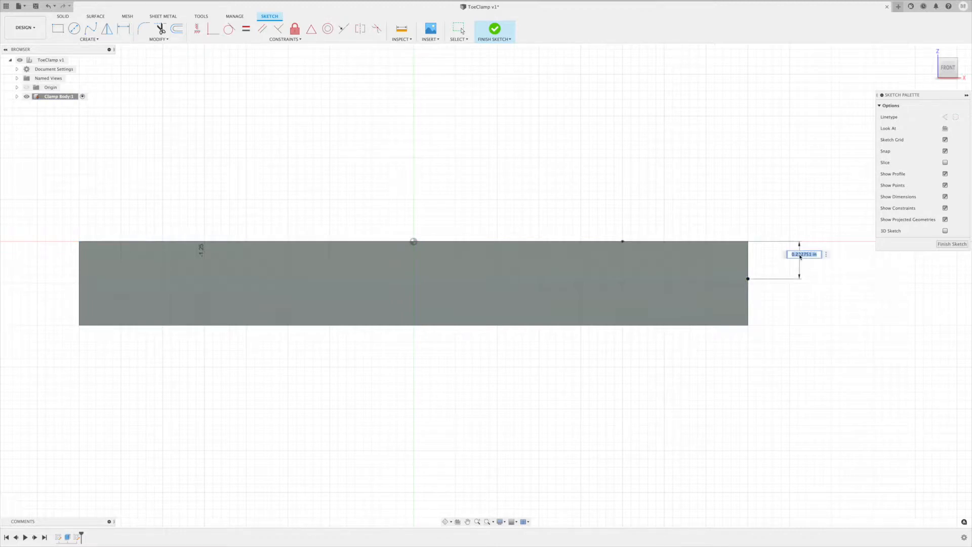
{"action": "type", "text": "25"}
{"action": "key", "text": "Return"}
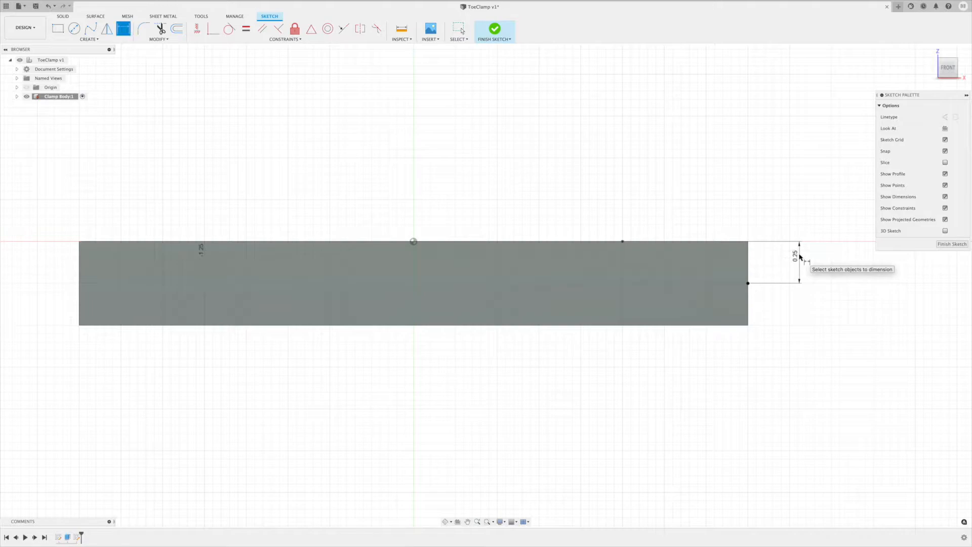
Dimension the top-edge point 1 in from the right edge of the face.
{"action": "left_click", "coordinate": [749, 261]}
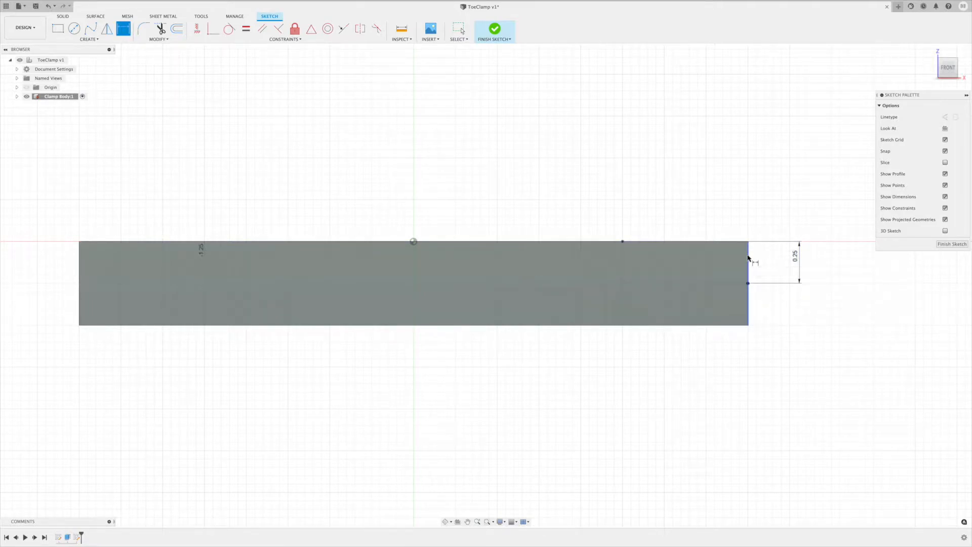
{"action": "left_click", "coordinate": [623, 241]}
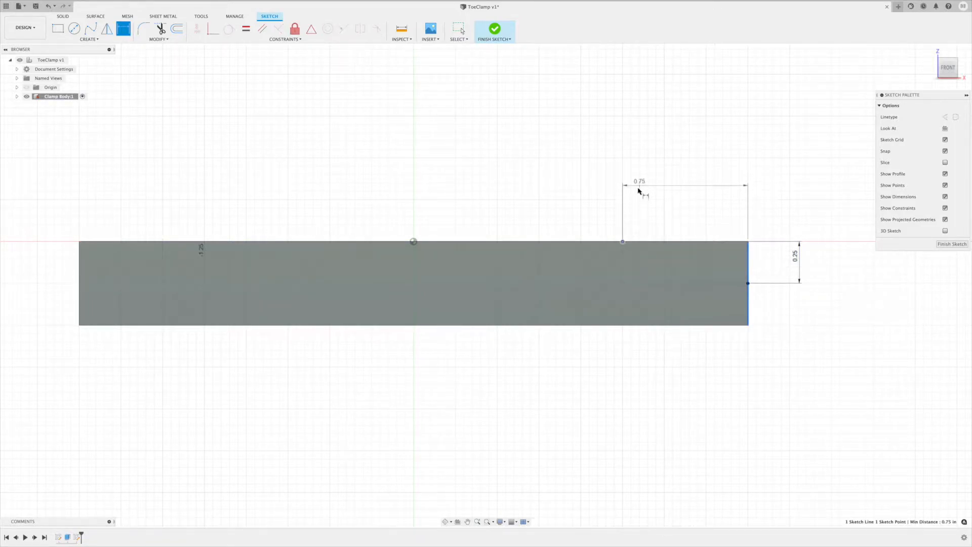
{"action": "left_click", "coordinate": [639, 192]}
{"action": "type", "text": "1"}
{"action": "key", "text": "Return"}
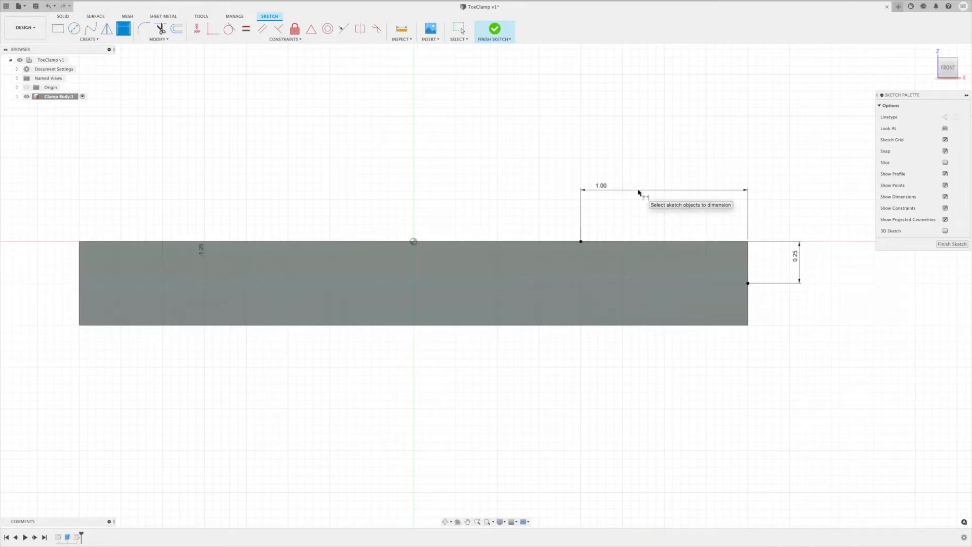
Draw a sloped line connecting the two dimensioned points and finish the sketch.
{"action": "left_click", "coordinate": [100, 42]}
{"action": "left_click", "coordinate": [92, 48]}
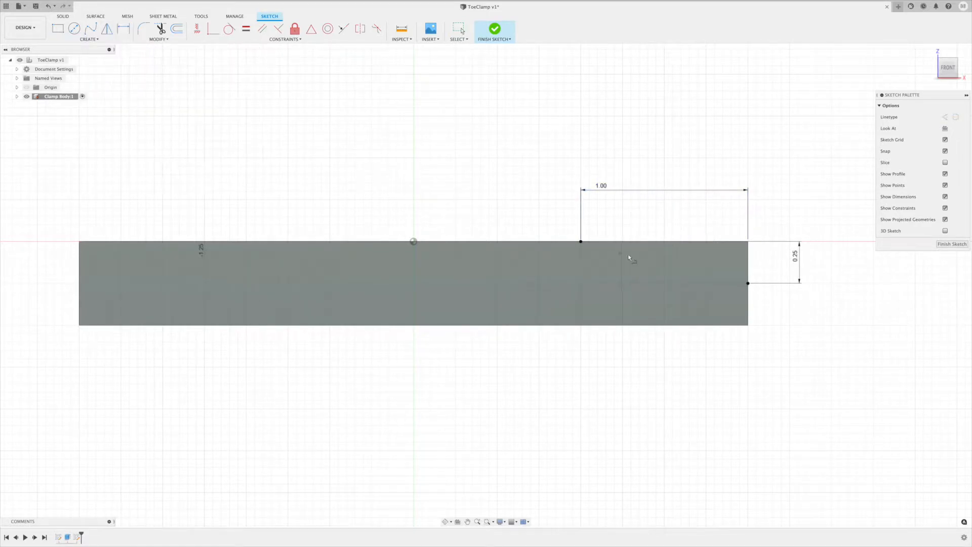
{"action": "left_click", "coordinate": [581, 242]}
{"action": "double_click", "coordinate": [749, 283]}
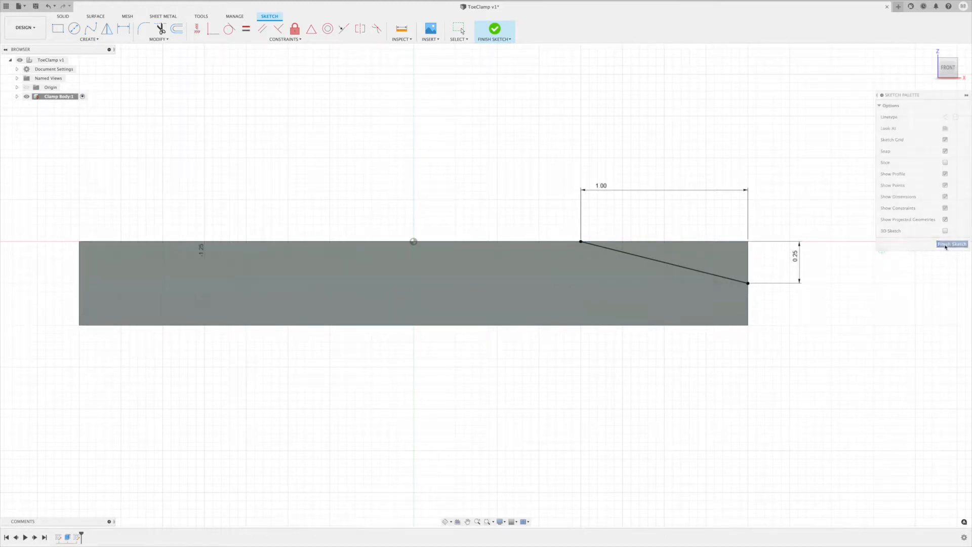
{"action": "left_click", "coordinate": [952, 244]}
Press-pull the triangular corner profile through the full width of the block to cut the sloped toe.
{"action": "left_click", "coordinate": [787, 261]}
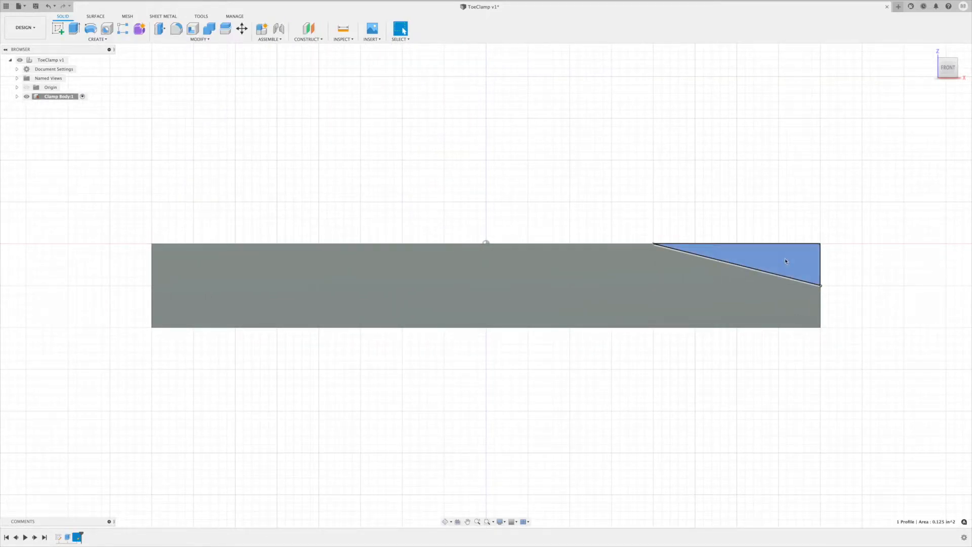
{"action": "right_click", "coordinate": [790, 263]}
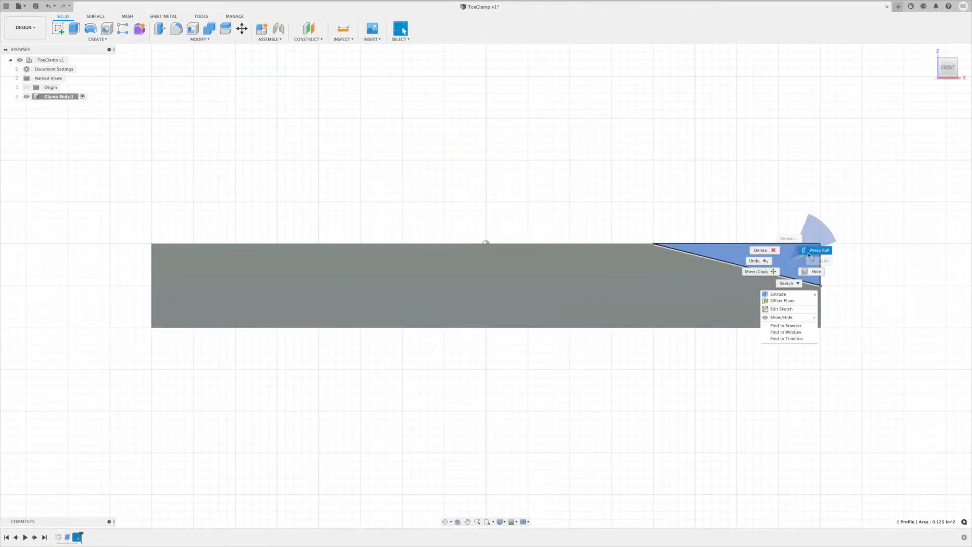
{"action": "left_click", "coordinate": [814, 252]}
{"action": "left_click", "coordinate": [947, 59]}
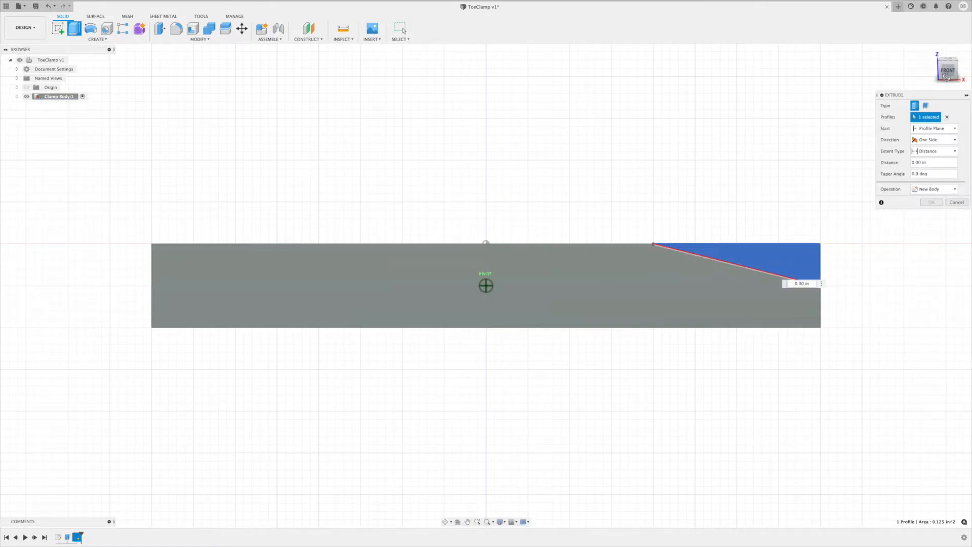
{"action": "left_click_drag", "start_coordinate": [737, 347], "coordinate": [737, 132]}
{"action": "left_click", "coordinate": [930, 214]}
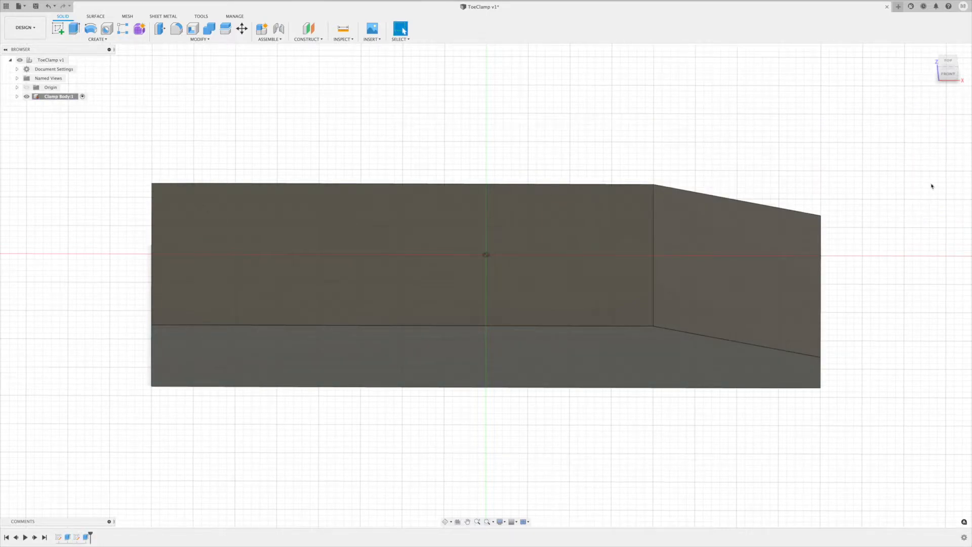
Create a new sketch on the flat bottom face of the clamp body.
{"action": "left_click", "coordinate": [945, 64]}
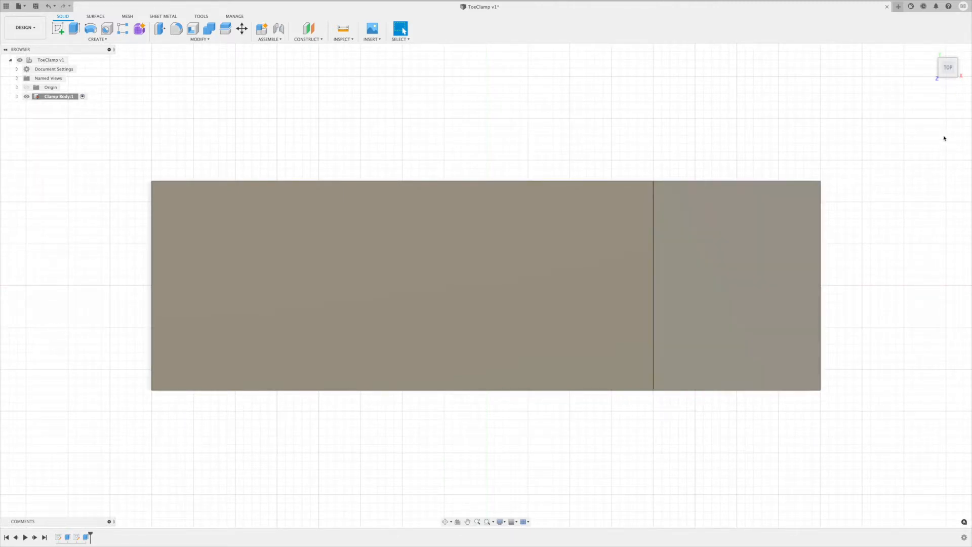
{"action": "left_click_drag", "start_coordinate": [949, 65], "coordinate": [950, 99]}
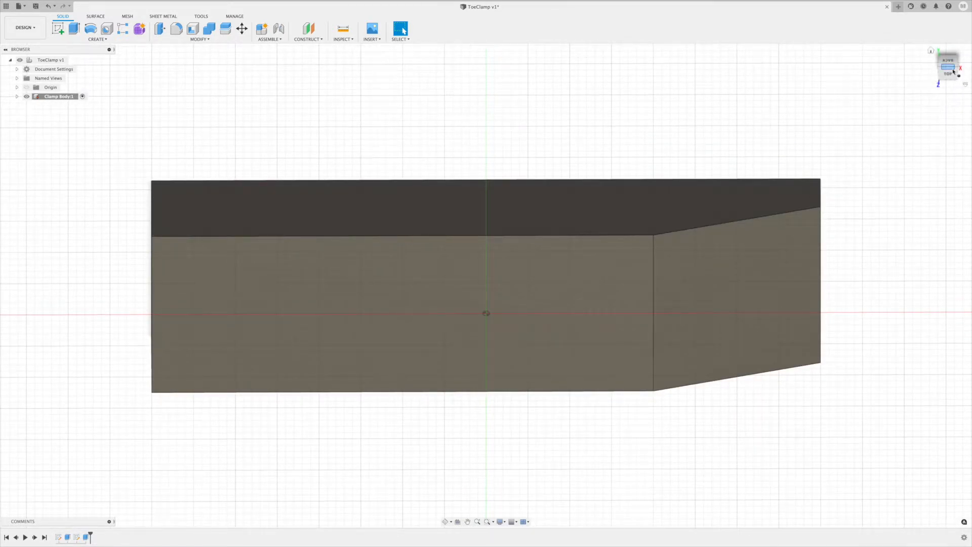
{"action": "left_click_drag", "start_coordinate": [952, 57], "coordinate": [952, 65]}
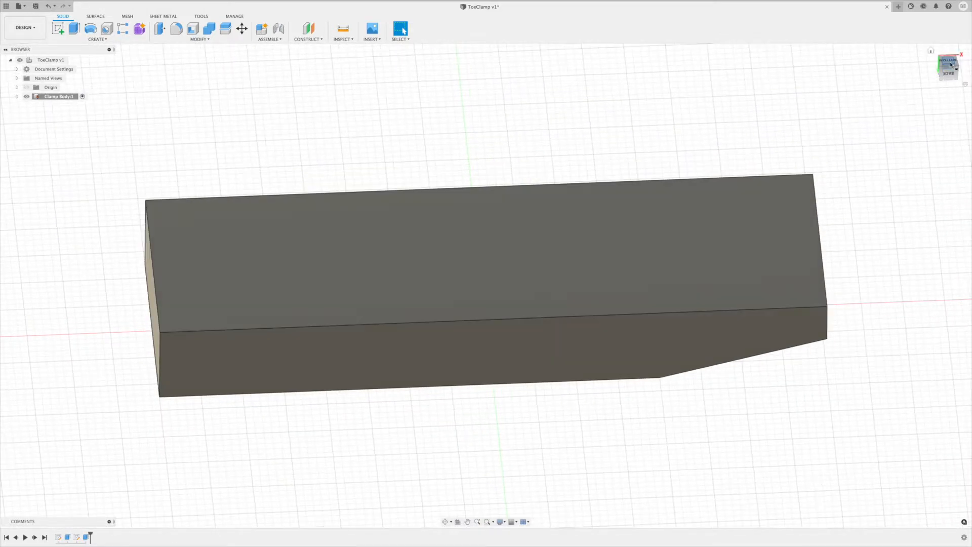
{"action": "left_click", "coordinate": [949, 62]}
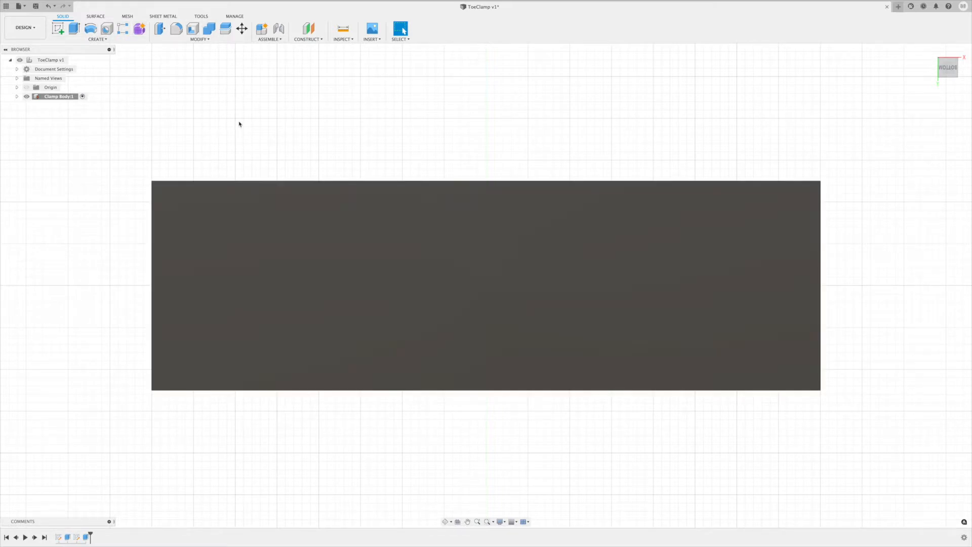
{"action": "left_click", "coordinate": [57, 28]}
{"action": "left_click", "coordinate": [613, 278]}
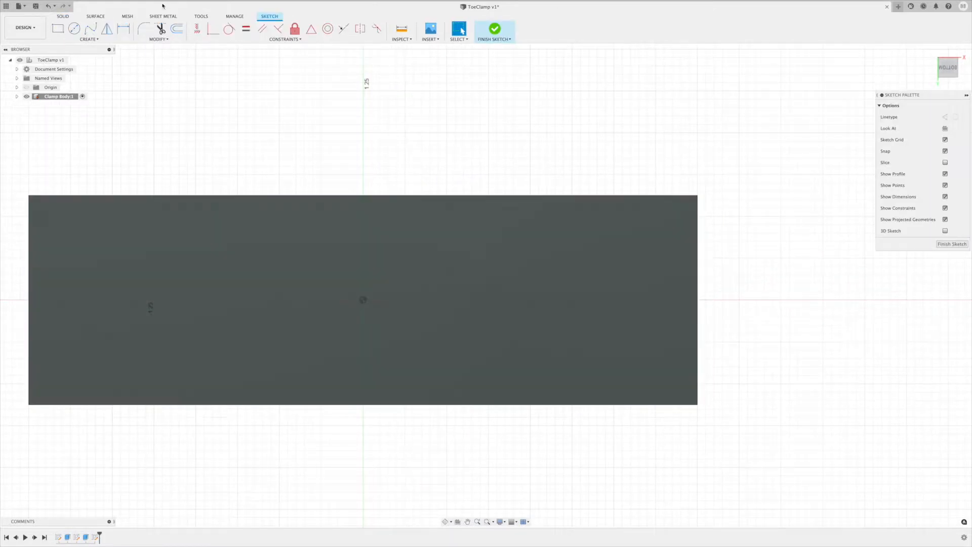
Place four sketch points on the bottom face: one on each long edge near the toe and two on the toe's end edge.
{"action": "left_click", "coordinate": [89, 39]}
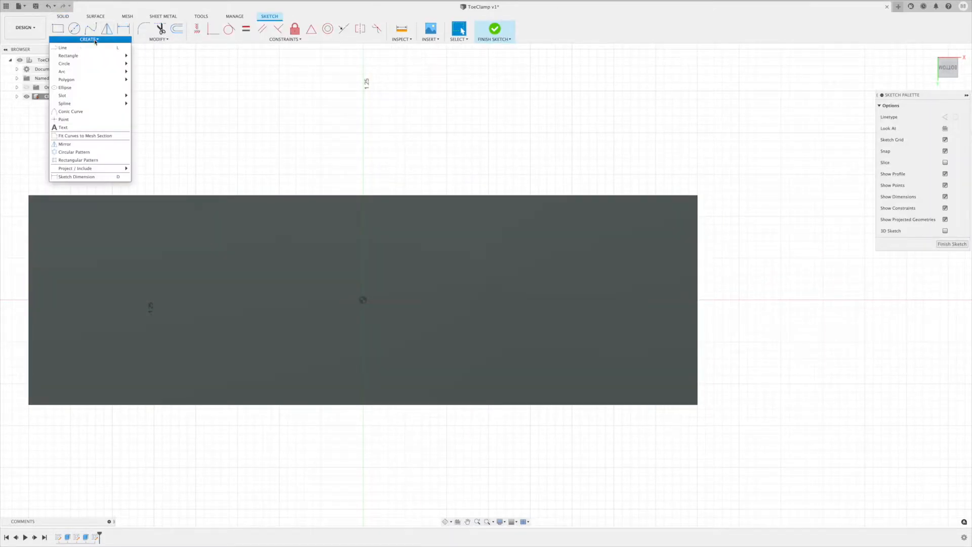
{"action": "left_click", "coordinate": [63, 119]}
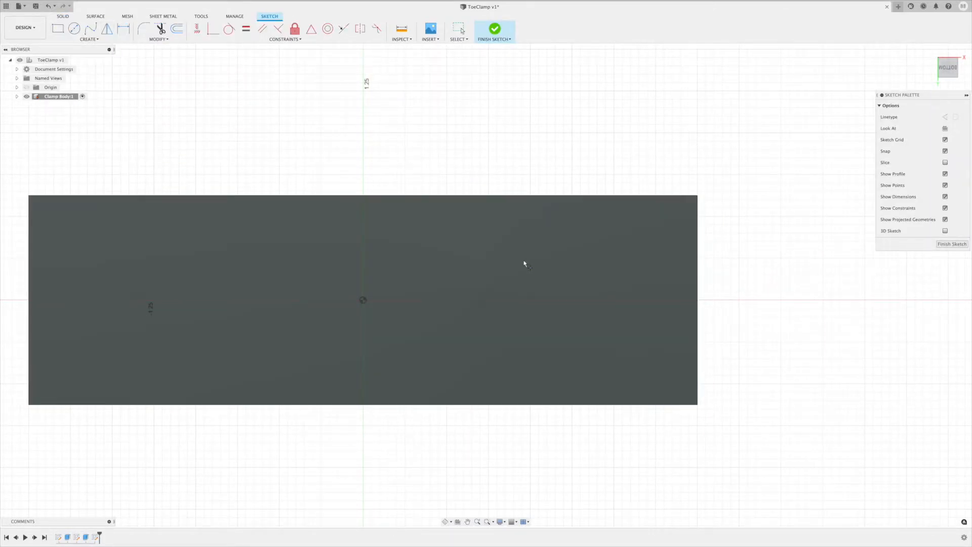
{"action": "left_click", "coordinate": [515, 195]}
{"action": "left_click", "coordinate": [519, 405]}
{"action": "left_click", "coordinate": [698, 359]}
{"action": "left_click", "coordinate": [698, 234]}
{"action": "key", "text": "Escape"}
Dimension each of the two points on the toe's end edge 0.3 in from its nearest long edge.
{"action": "key", "text": "d"}
{"action": "left_click", "coordinate": [693, 196]}
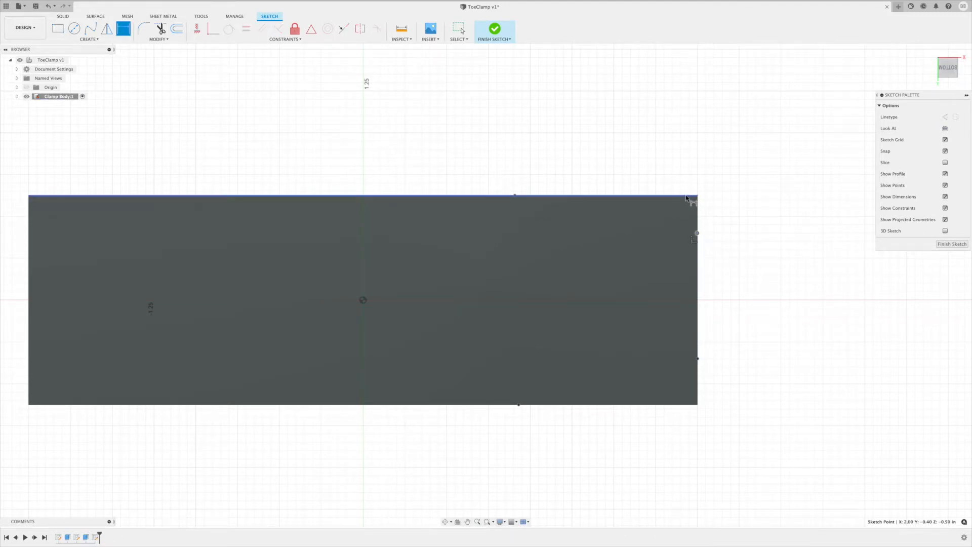
{"action": "left_click", "coordinate": [753, 201]}
{"action": "type", "text": "3"}
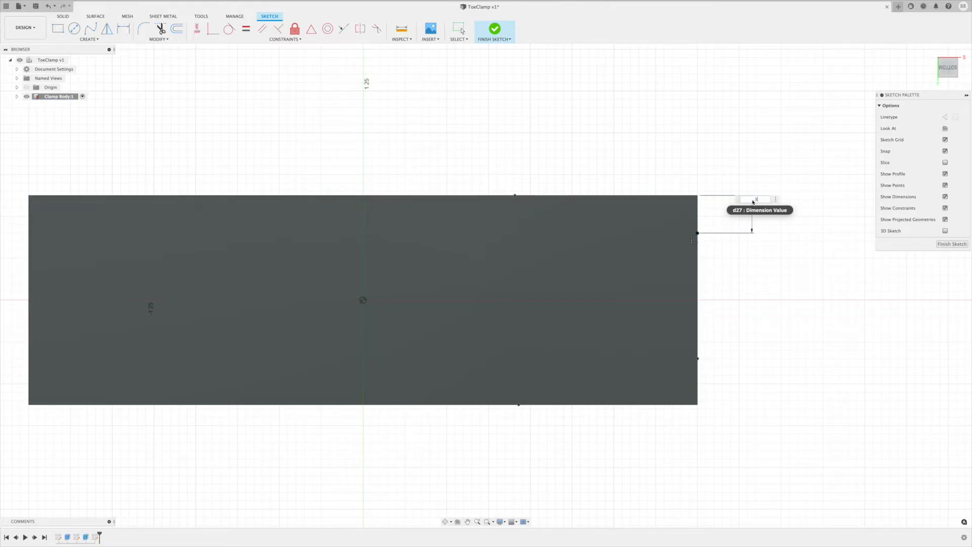
{"action": "key", "text": "Return"}
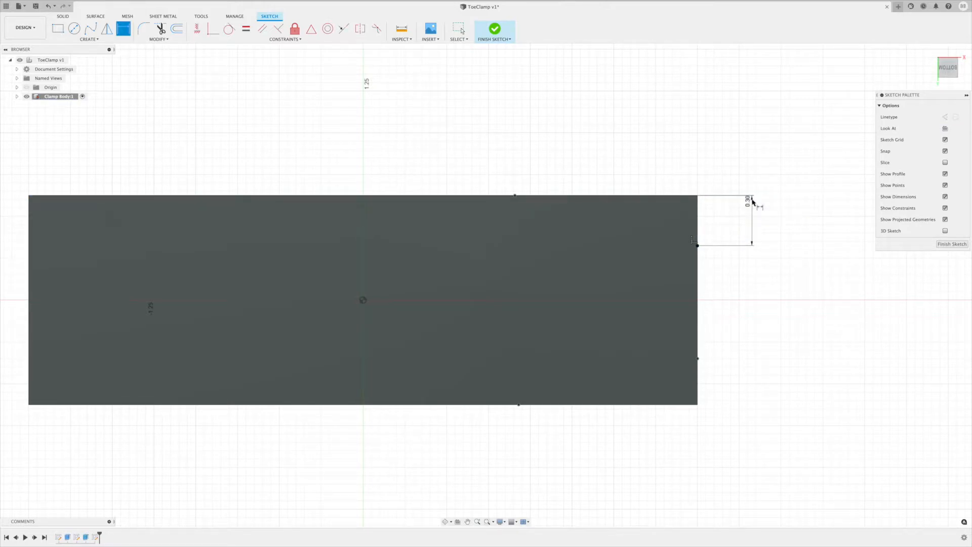
{"action": "left_click", "coordinate": [698, 358]}
{"action": "left_click", "coordinate": [684, 405]}
{"action": "left_click", "coordinate": [741, 381]}
{"action": "type", "text": ".3"}
{"action": "key", "text": "Return"}
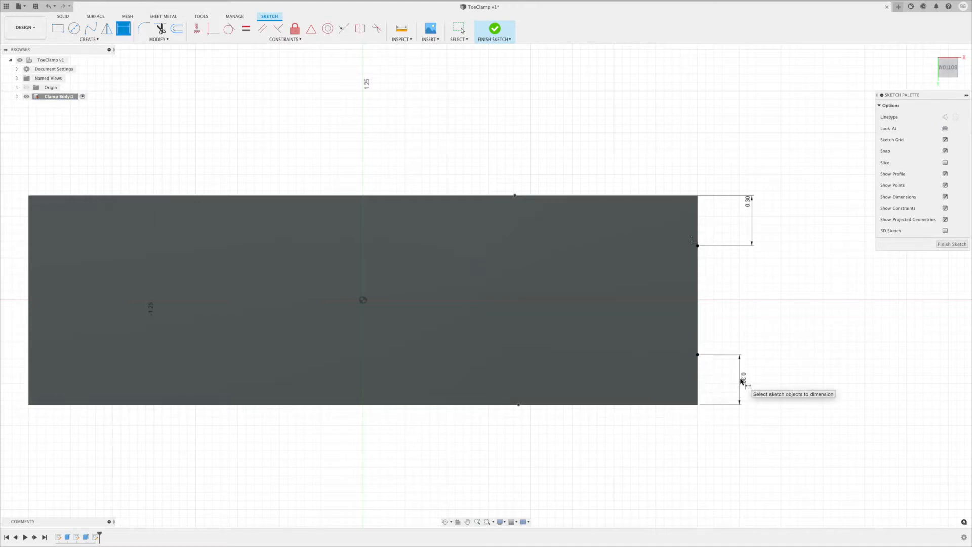
Dimension both points on the long edges 1 in from the toe's end edge.
{"action": "left_click", "coordinate": [696, 213]}
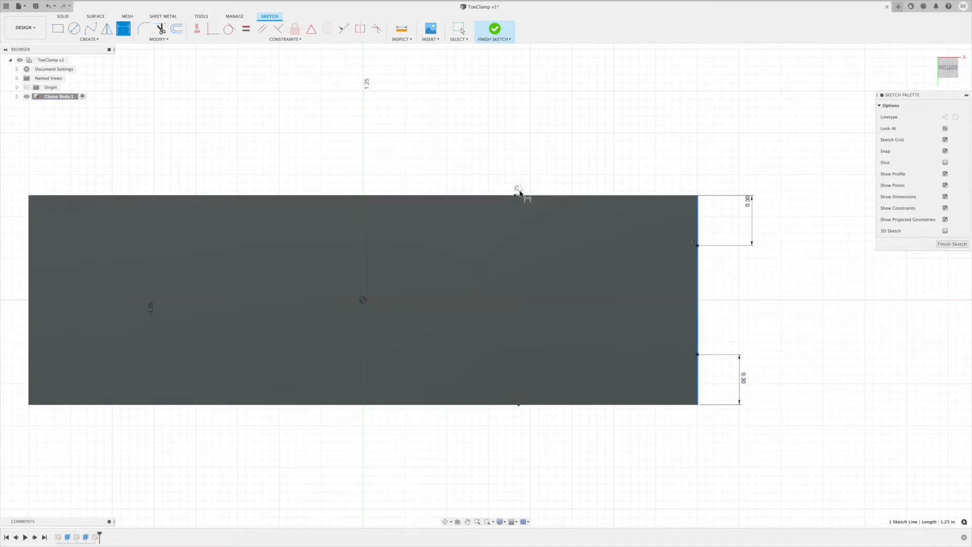
{"action": "left_click", "coordinate": [515, 196]}
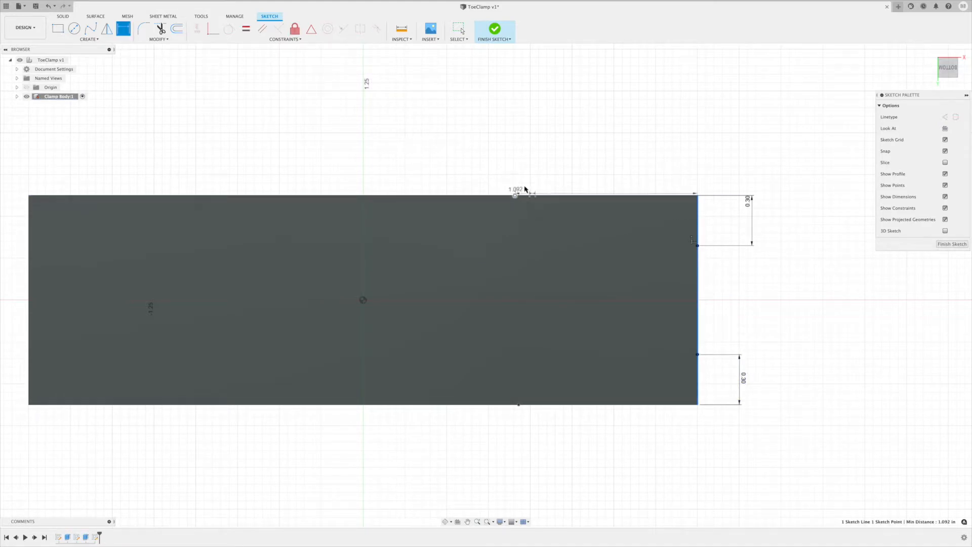
{"action": "left_click", "coordinate": [561, 154]}
{"action": "type", "text": "1"}
{"action": "key", "text": "Return"}
{"action": "left_click", "coordinate": [519, 404]}
{"action": "left_click", "coordinate": [578, 441]}
{"action": "type", "text": "1"}
{"action": "key", "text": "Return"}
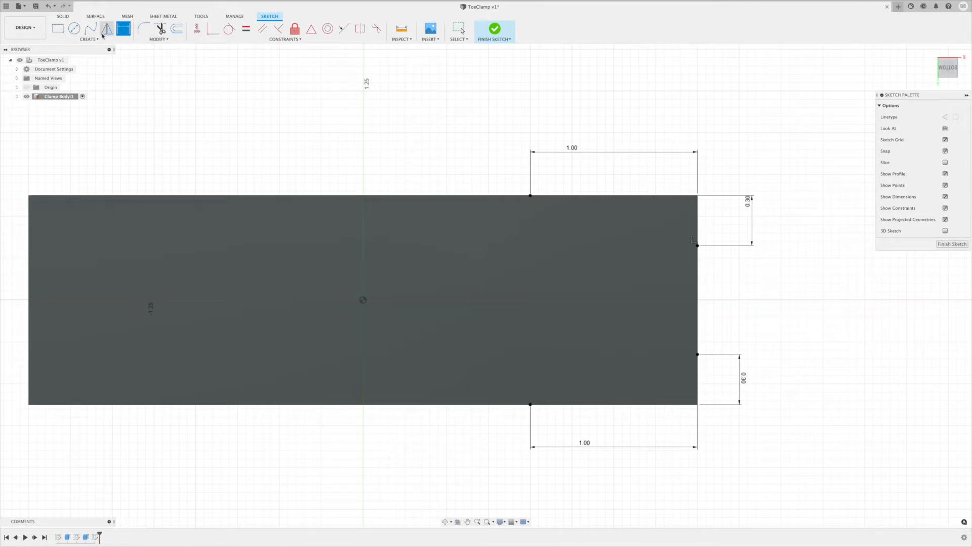
Draw two sloped lines, each joining a long-edge point to the nearest end-edge point, and finish the sketch.
{"action": "left_click", "coordinate": [94, 40]}
{"action": "left_click", "coordinate": [65, 49]}
{"action": "left_click", "coordinate": [530, 196]}
{"action": "double_click", "coordinate": [697, 245]}
{"action": "left_click", "coordinate": [697, 355]}
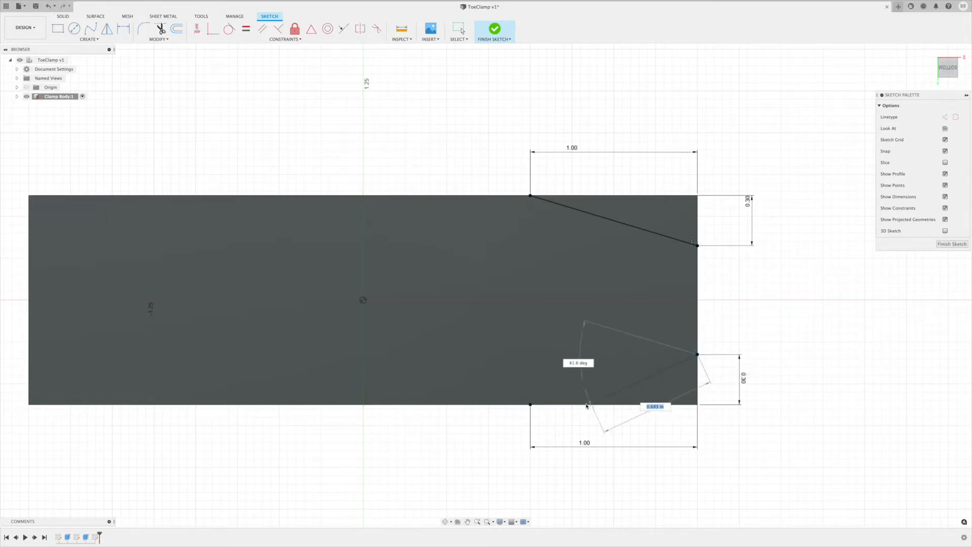
{"action": "double_click", "coordinate": [531, 404]}
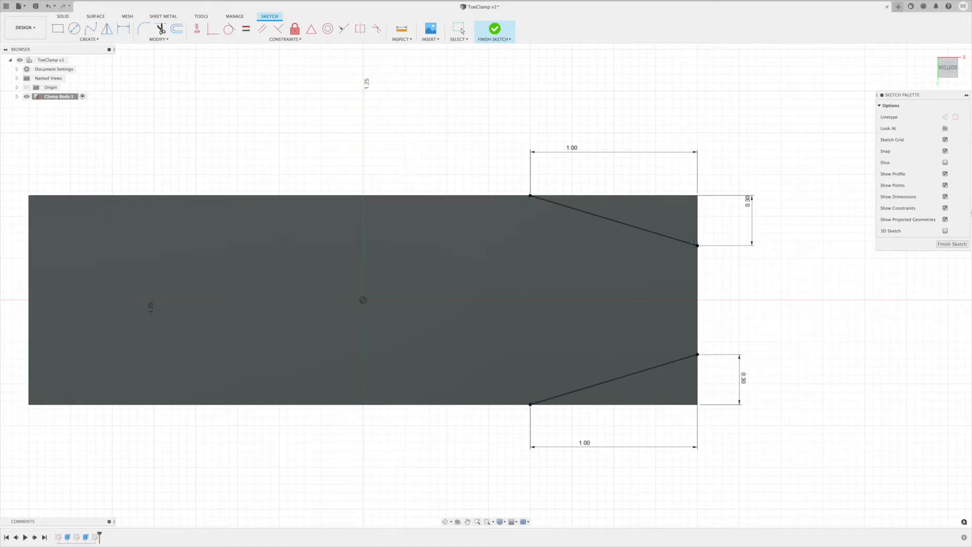
{"action": "left_click", "coordinate": [952, 244]}
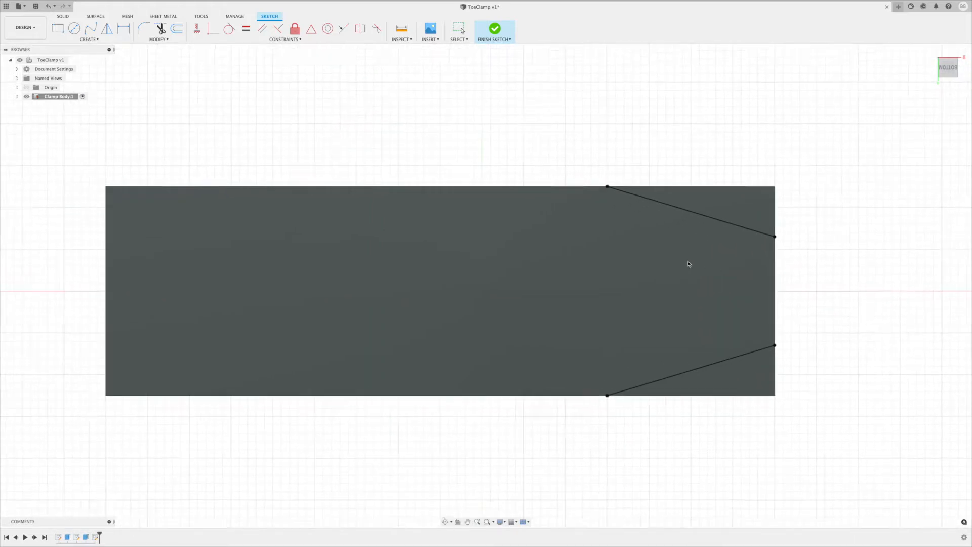
Extrude both triangular corner profiles through the body's thickness to cut the tapered sides of the toe.
{"action": "left_click", "coordinate": [790, 202]}
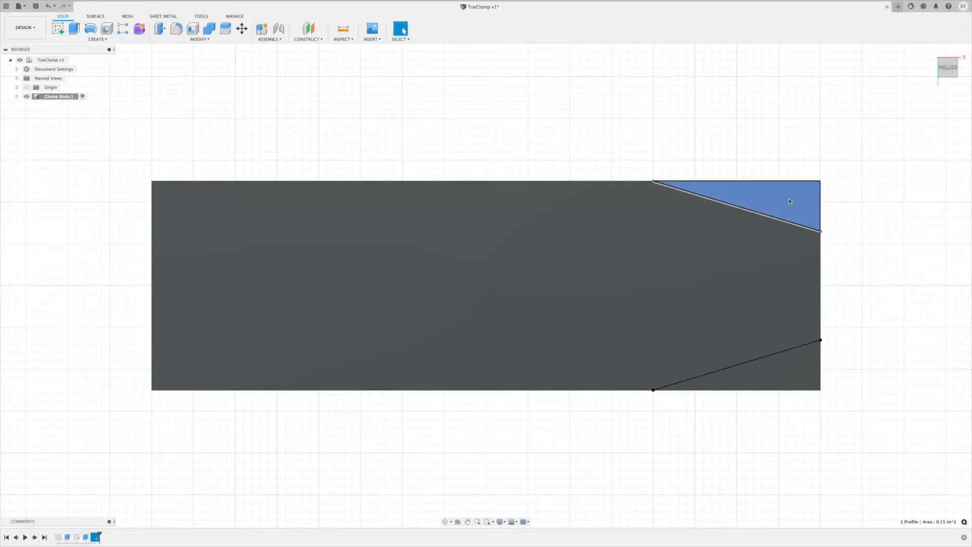
{"action": "left_click", "coordinate": [790, 201]}
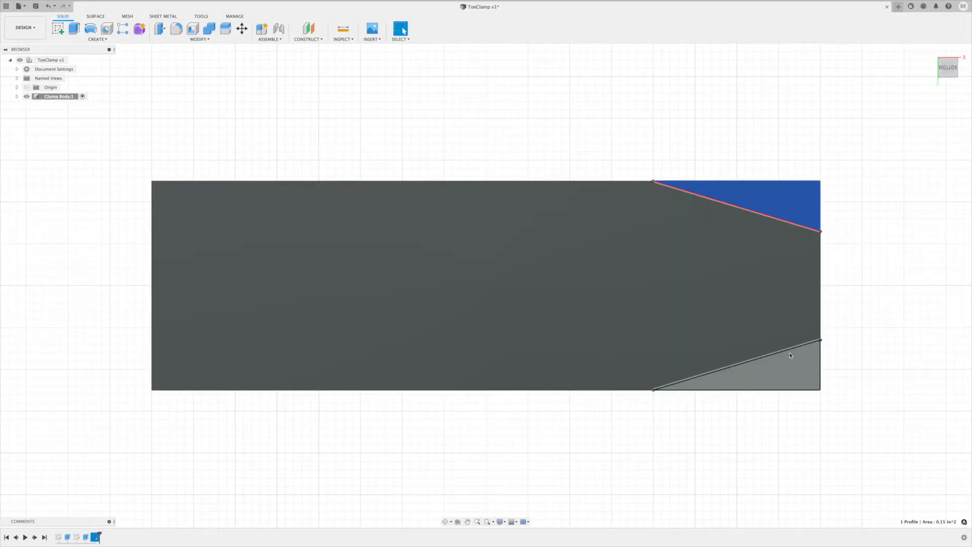
{"action": "left_click", "coordinate": [801, 377], "text": "shift"}
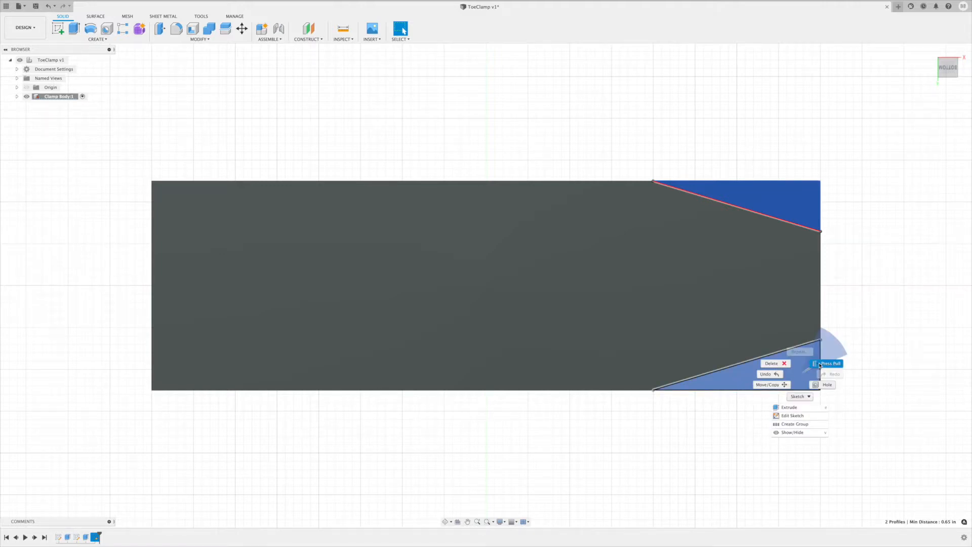
{"action": "key", "text": "e"}
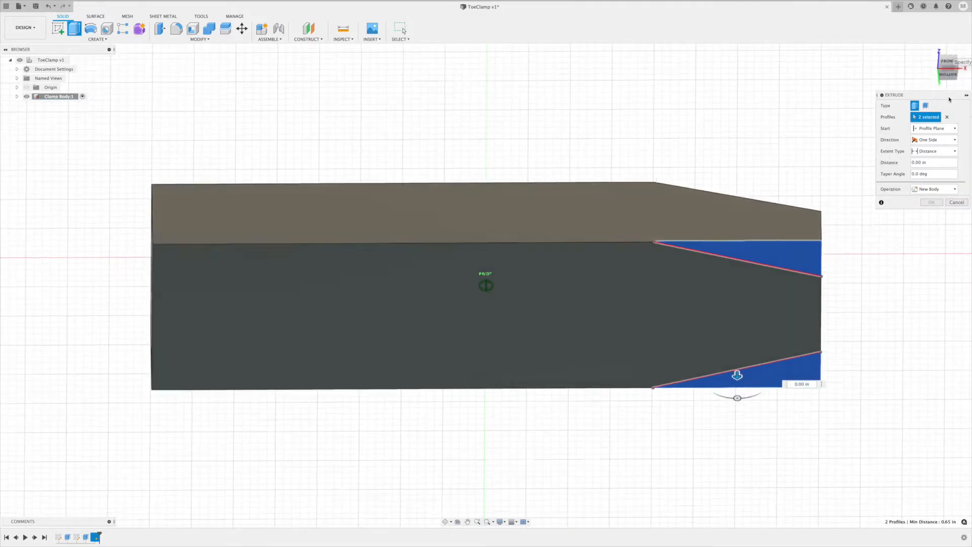
{"action": "left_click_drag", "start_coordinate": [737, 373], "coordinate": [734, 180]}
{"action": "left_click", "coordinate": [932, 214]}
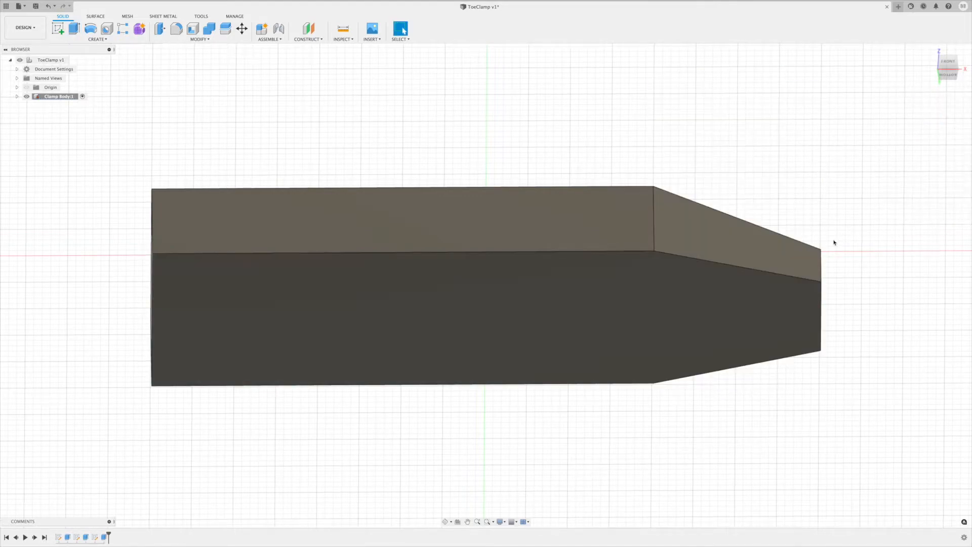
Delete the tapered-side cut feature and its sketch on the bottom face.
{"action": "left_click", "coordinate": [950, 59]}
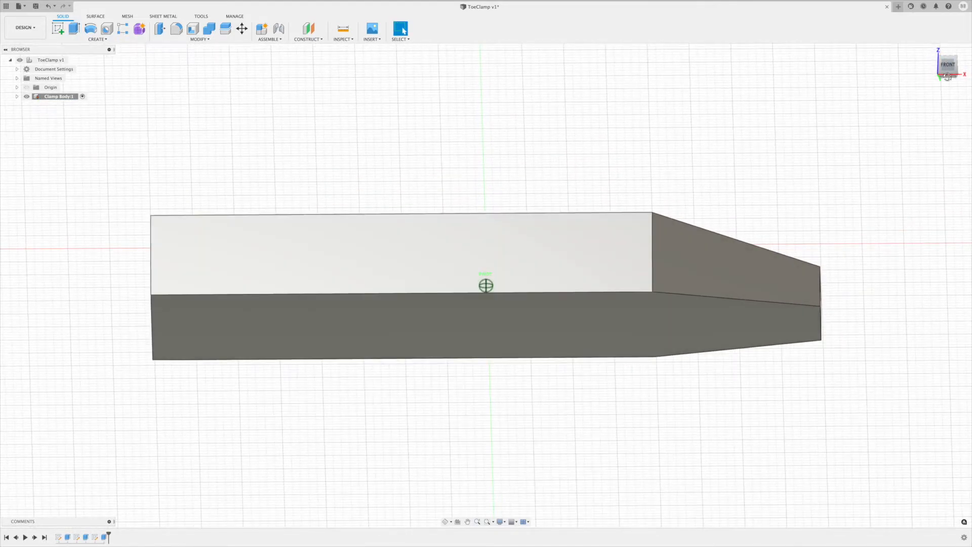
{"action": "left_click", "coordinate": [932, 51]}
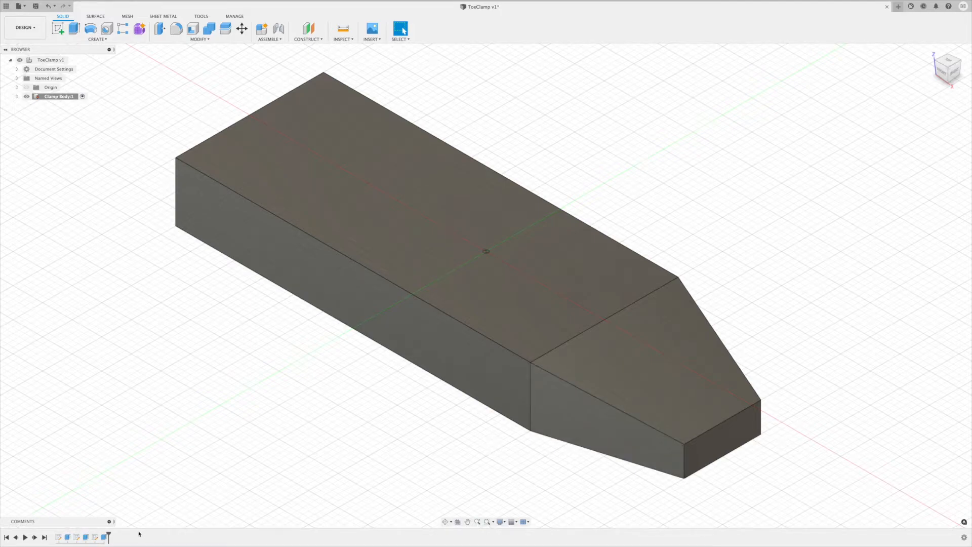
{"action": "right_click", "coordinate": [104, 538]}
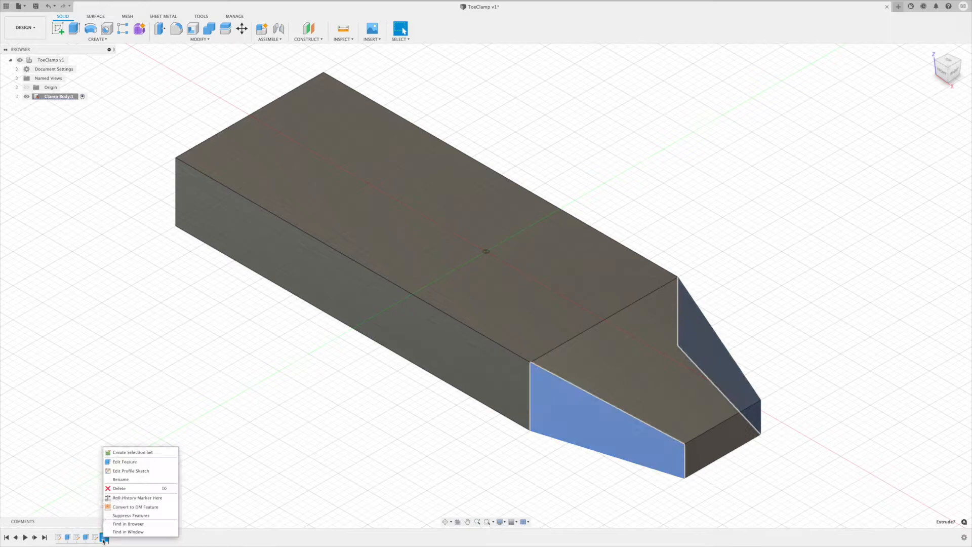
{"action": "left_click", "coordinate": [119, 488]}
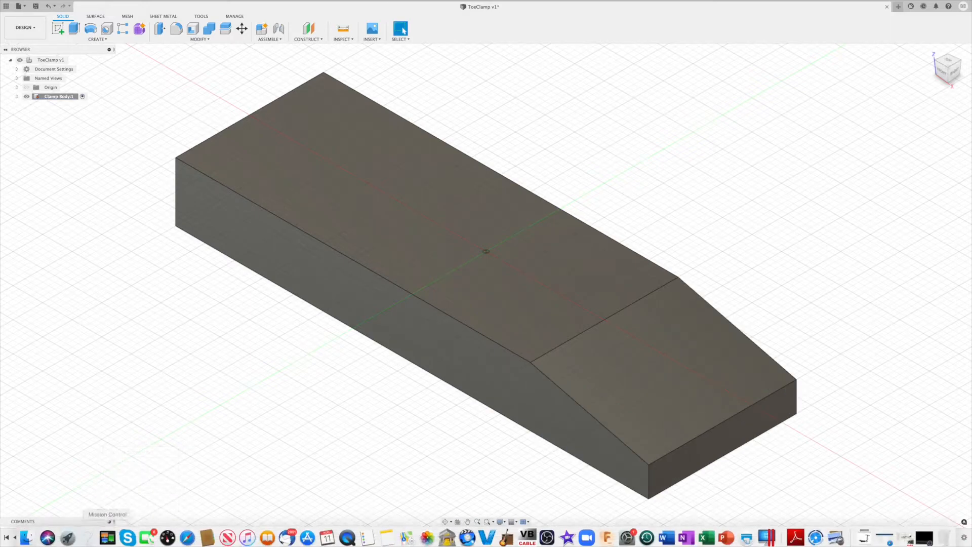
{"action": "right_click", "coordinate": [99, 538]}
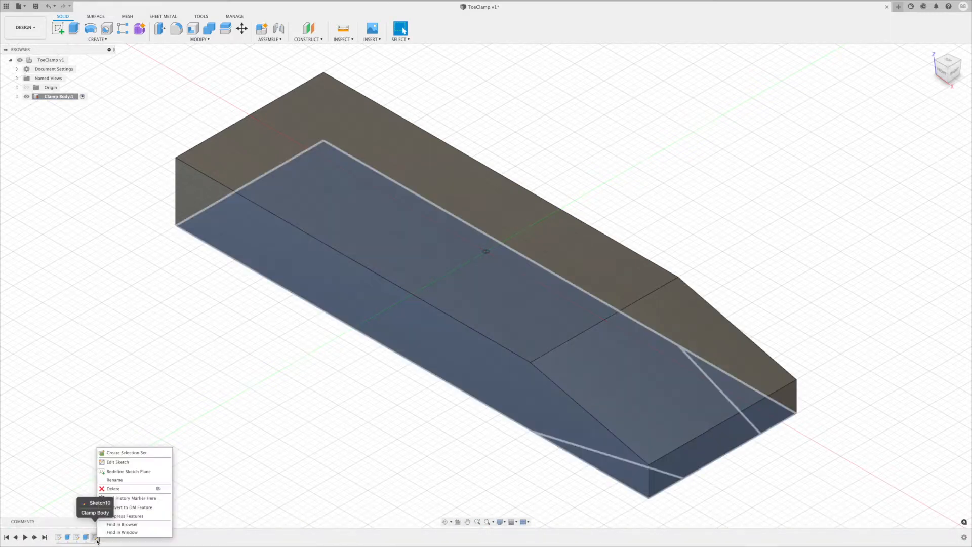
{"action": "left_click", "coordinate": [119, 489]}
Delete the sloped-toe cut feature and its sketch so only the rectangular block is left.
{"action": "right_click", "coordinate": [87, 537]}
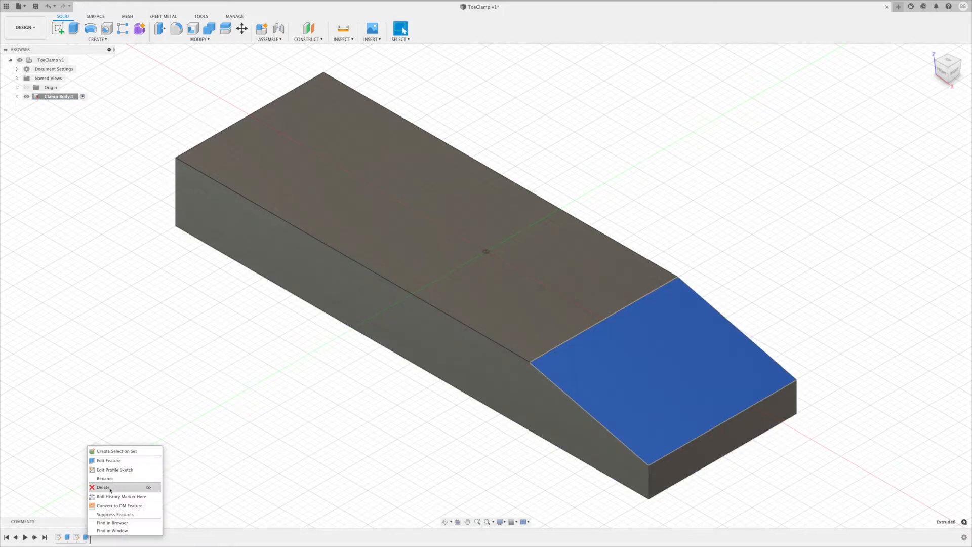
{"action": "left_click", "coordinate": [107, 488]}
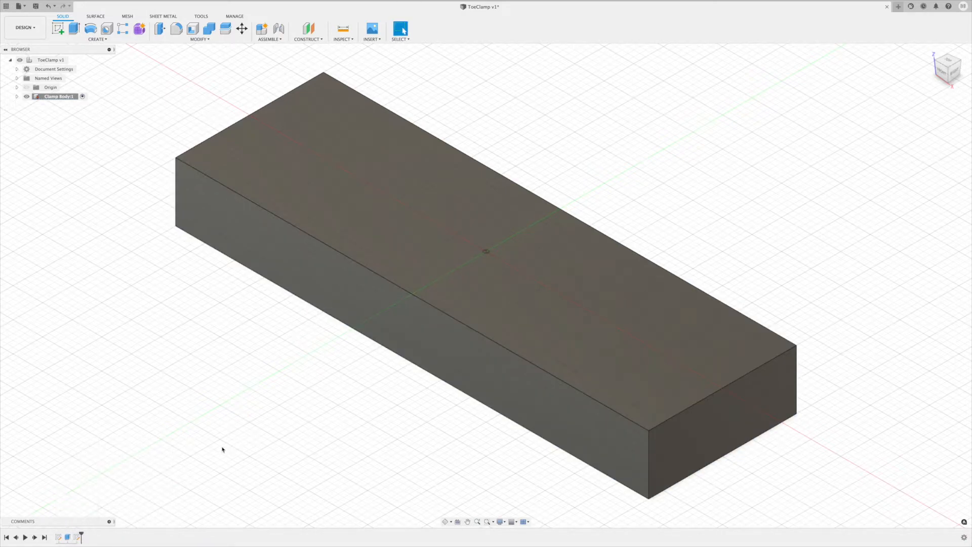
{"action": "right_click", "coordinate": [81, 535]}
{"action": "left_click", "coordinate": [101, 489]}
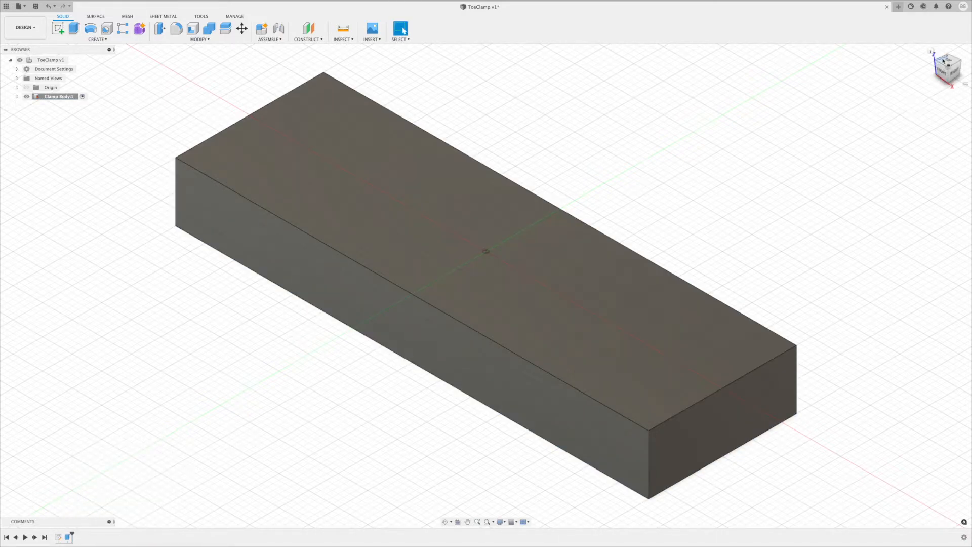
Create a new sketch on the top face of the rectangular block.
{"action": "left_click", "coordinate": [948, 60]}
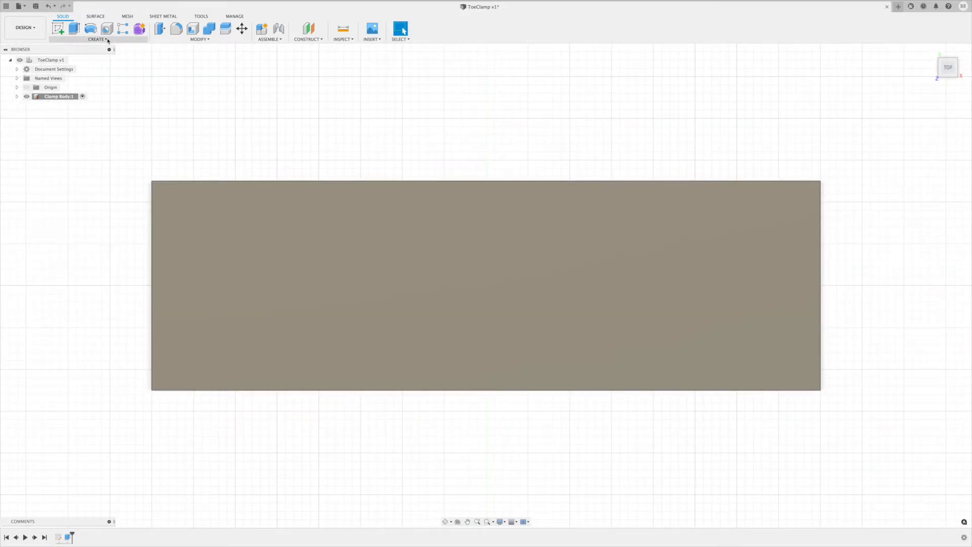
{"action": "left_click", "coordinate": [58, 29]}
{"action": "left_click", "coordinate": [598, 263]}
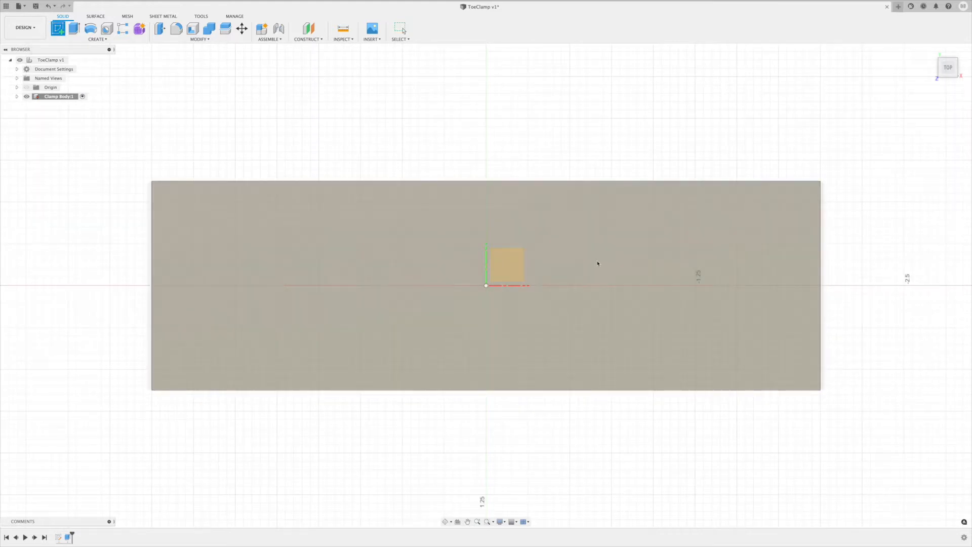
Place four sketch points on the top face: one on each long edge near the toe and two on the end edge.
{"action": "left_click", "coordinate": [94, 39]}
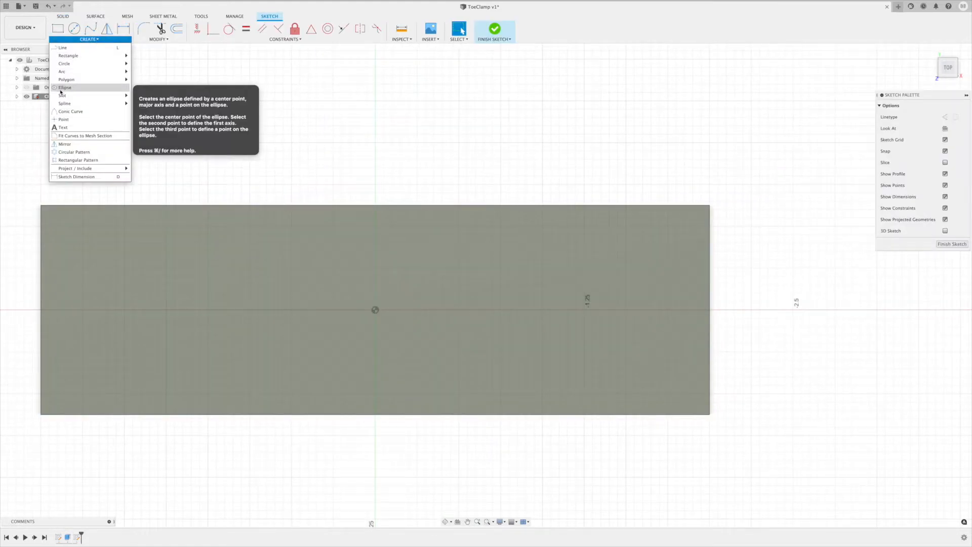
{"action": "left_click", "coordinate": [62, 120]}
{"action": "left_click", "coordinate": [524, 206]}
{"action": "left_click", "coordinate": [709, 251]}
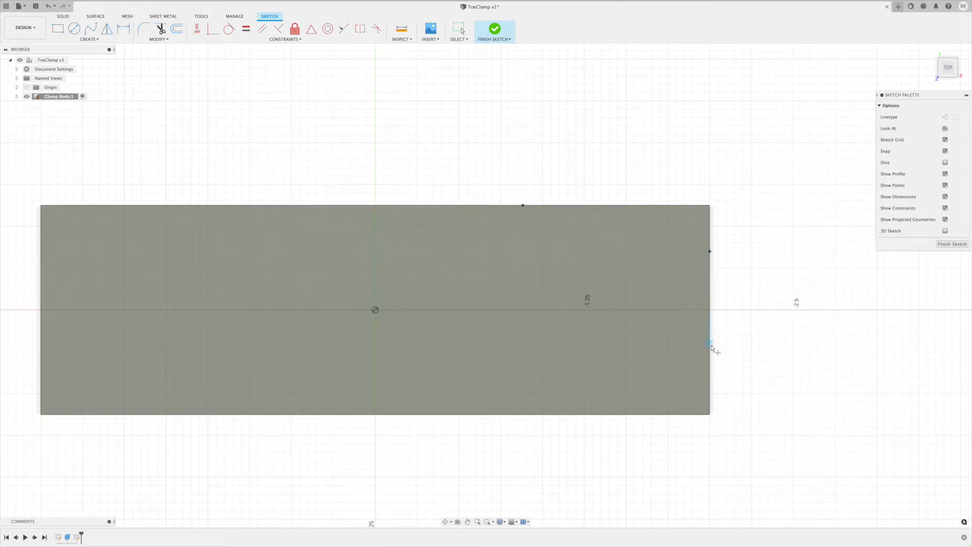
{"action": "left_click", "coordinate": [710, 343]}
{"action": "left_click", "coordinate": [533, 414]}
{"action": "key", "text": "Escape"}
Dimension each of the top sketch's two end-edge points 0.3 in from its nearest long edge.
{"action": "key", "text": "d"}
{"action": "left_click", "coordinate": [709, 251]}
{"action": "left_click", "coordinate": [700, 205]}
{"action": "left_click", "coordinate": [768, 212]}
{"action": "type", "text": "0.3"}
{"action": "key", "text": "Return"}
{"action": "left_click", "coordinate": [709, 343]}
{"action": "left_click", "coordinate": [702, 415]}
Dimension the top sketch's two long-edge points 1 in from the toe's end edge and finish the sketch.
{"action": "left_click", "coordinate": [537, 150]}
{"action": "type", "text": "1"}
{"action": "key", "text": "Return"}
{"action": "left_click", "coordinate": [709, 393]}
{"action": "left_click", "coordinate": [532, 414]}
{"action": "left_click", "coordinate": [551, 446]}
{"action": "type", "text": "1"}
{"action": "key", "text": "Return"}
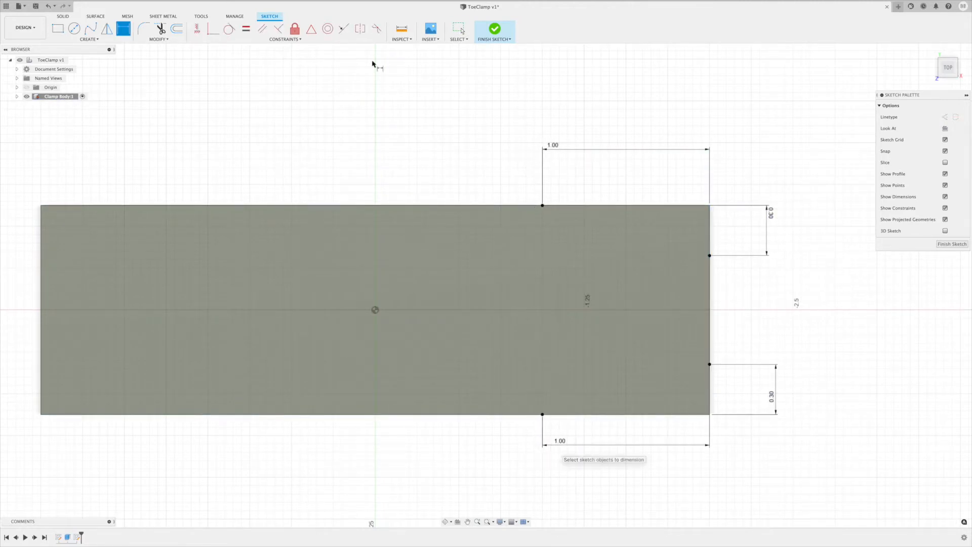
{"action": "left_click", "coordinate": [953, 245]}
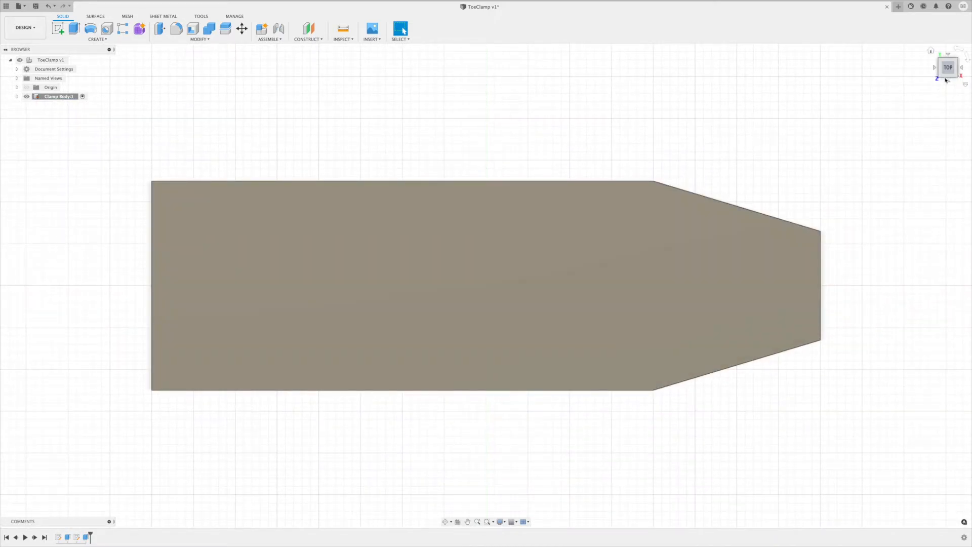
Create a construction plane offset -0.90 in from the XZ plane, beside the clamp body's long side.
{"action": "left_click", "coordinate": [949, 79]}
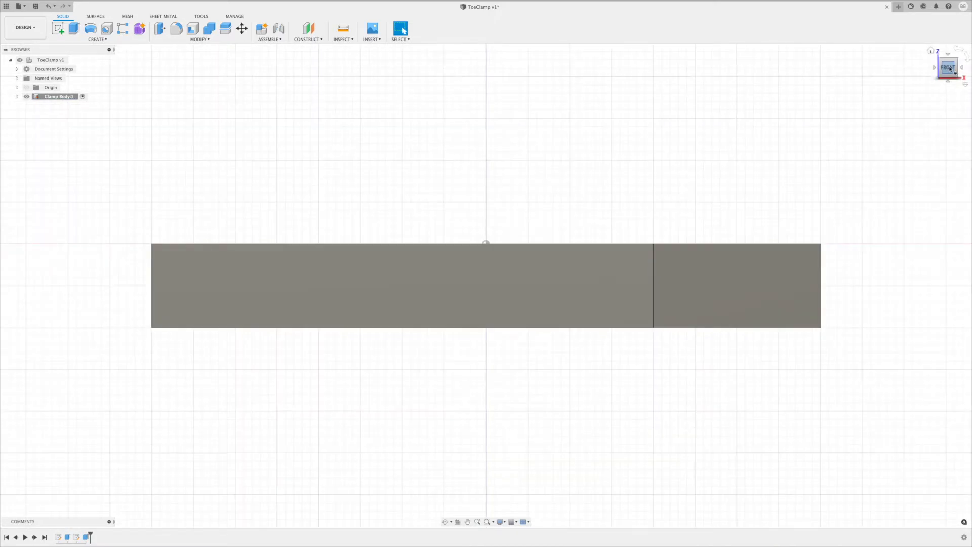
{"action": "left_click_drag", "start_coordinate": [951, 63], "coordinate": [952, 81]}
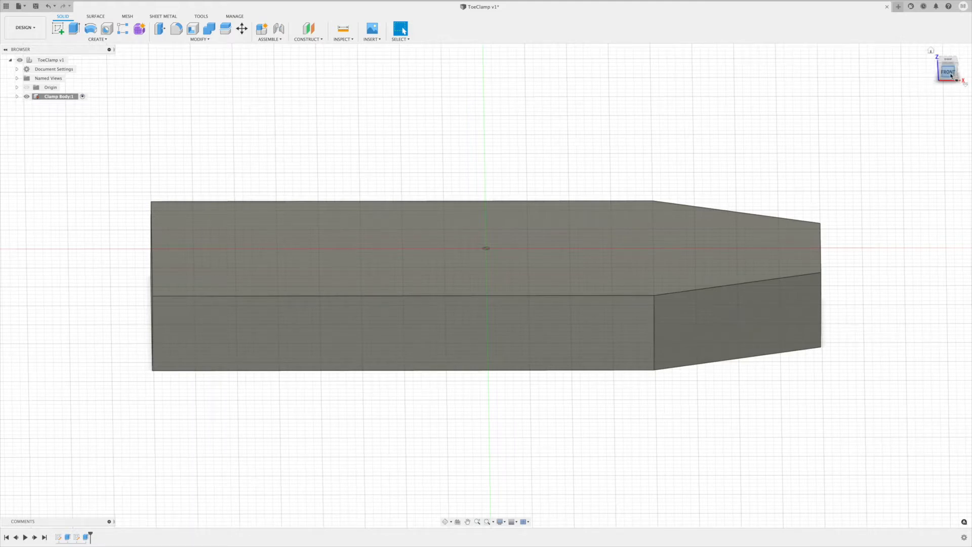
{"action": "left_click", "coordinate": [951, 73]}
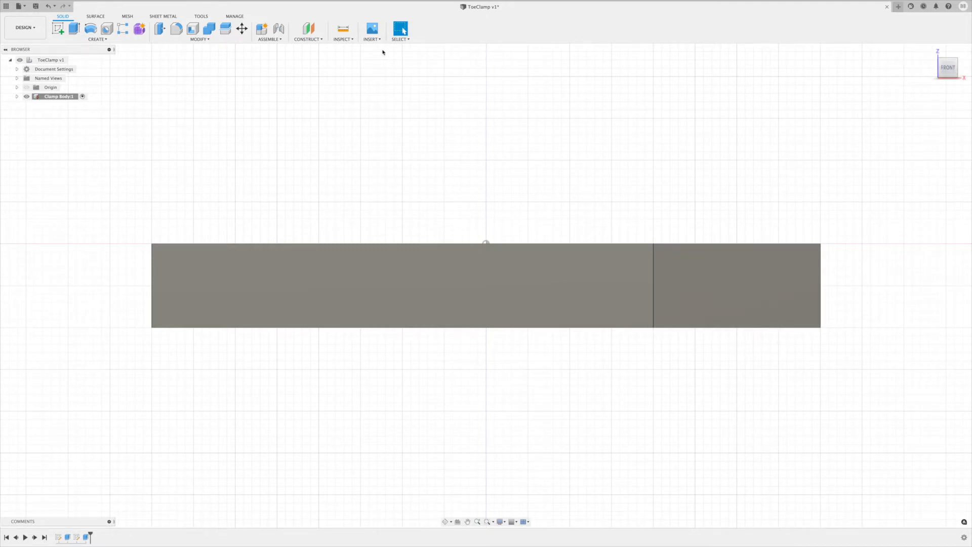
{"action": "left_click", "coordinate": [320, 40]}
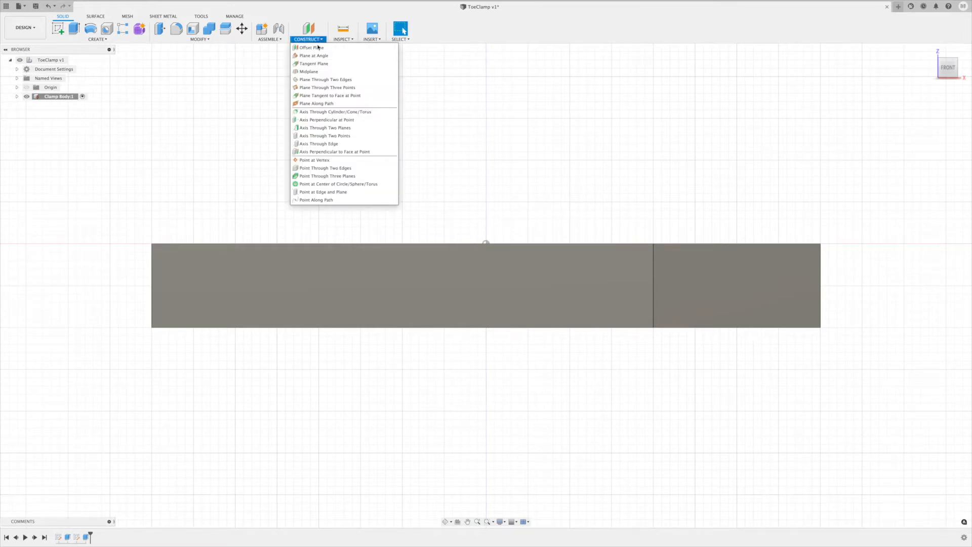
{"action": "left_click", "coordinate": [311, 48]}
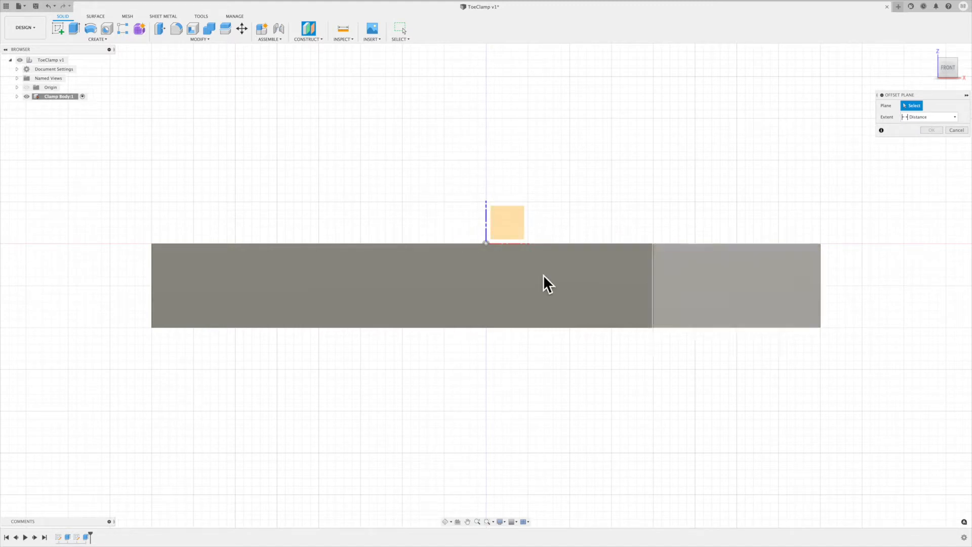
{"action": "left_click", "coordinate": [510, 227]}
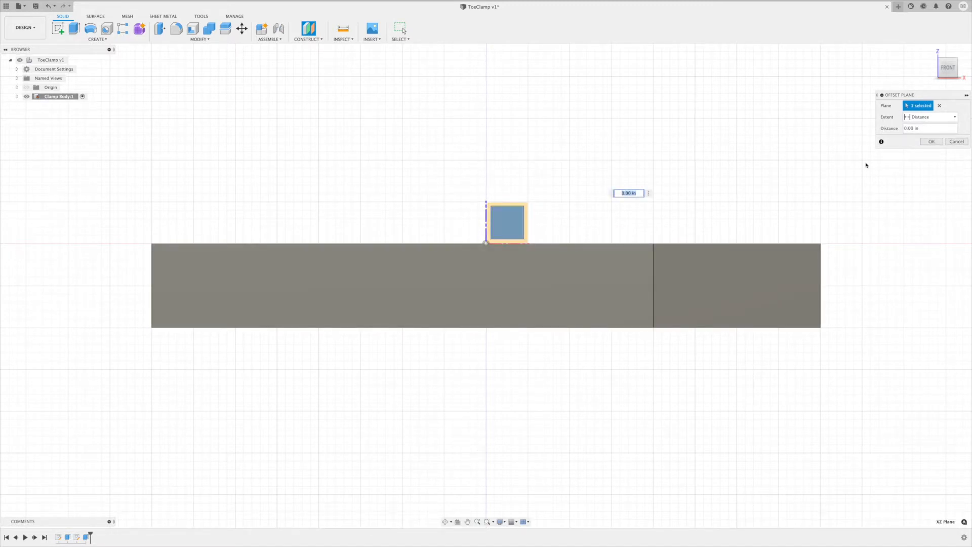
{"action": "left_click", "coordinate": [950, 59]}
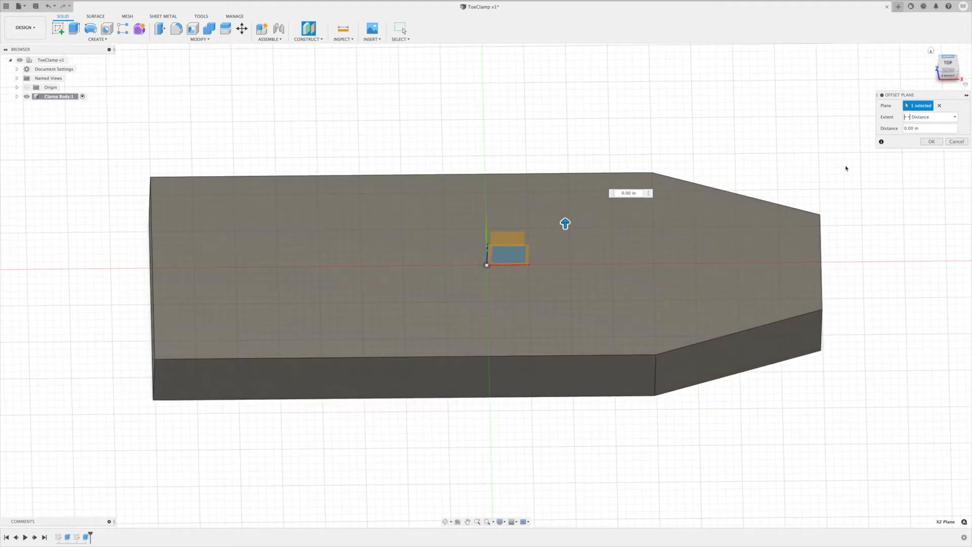
{"action": "left_click_drag", "start_coordinate": [565, 223], "coordinate": [570, 390]}
{"action": "left_click", "coordinate": [948, 67]}
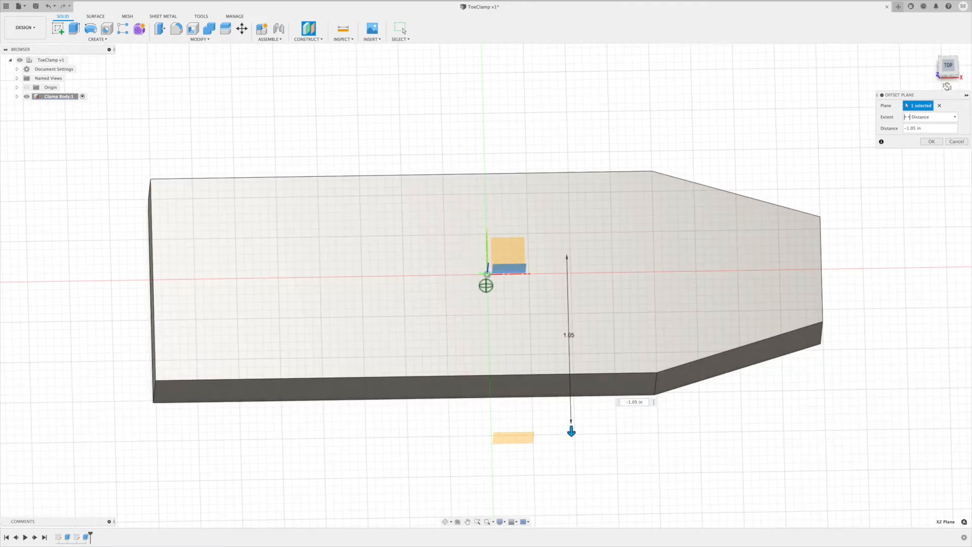
{"action": "left_click_drag", "start_coordinate": [572, 446], "coordinate": [572, 420]}
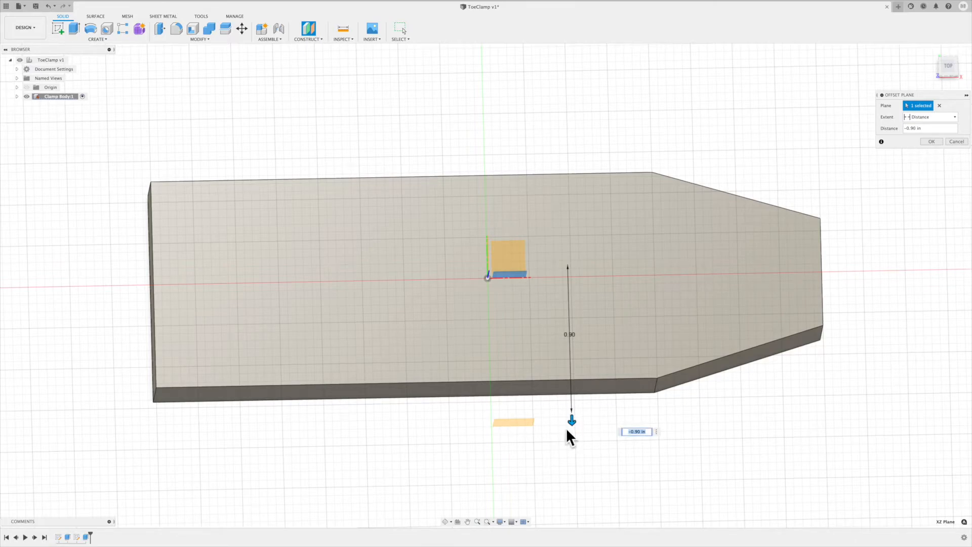
{"action": "left_click", "coordinate": [932, 141]}
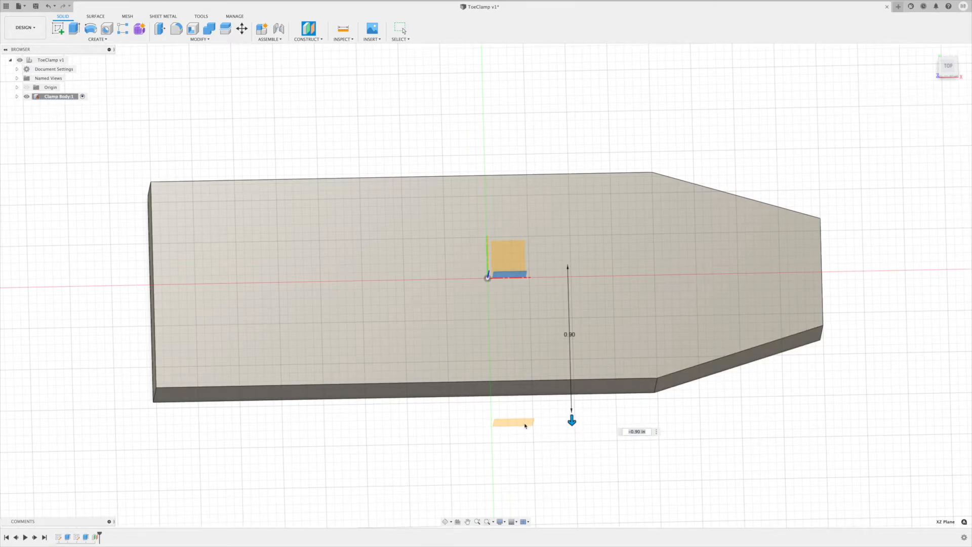
Check the offset plane's visibility in the component's construction geometry and start a new sketch on that plane.
{"action": "left_click", "coordinate": [16, 97]}
{"action": "left_click", "coordinate": [24, 133]}
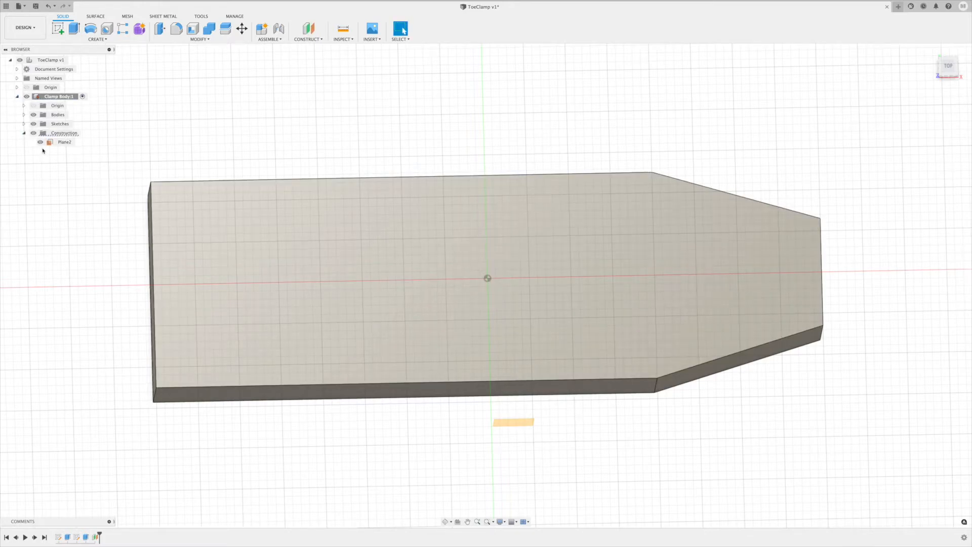
{"action": "left_click", "coordinate": [40, 142]}
{"action": "left_click", "coordinate": [40, 142]}
{"action": "left_click", "coordinate": [949, 75]}
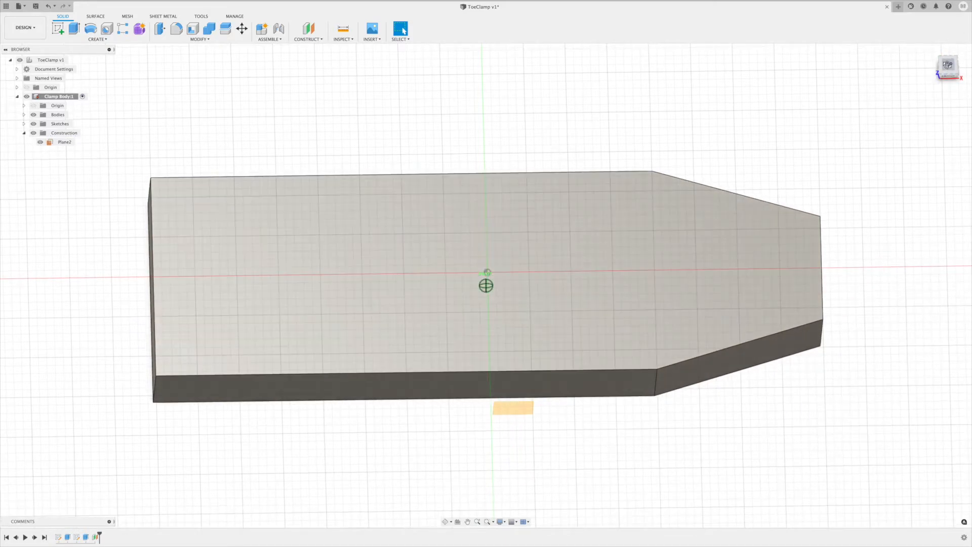
{"action": "left_click", "coordinate": [57, 29]}
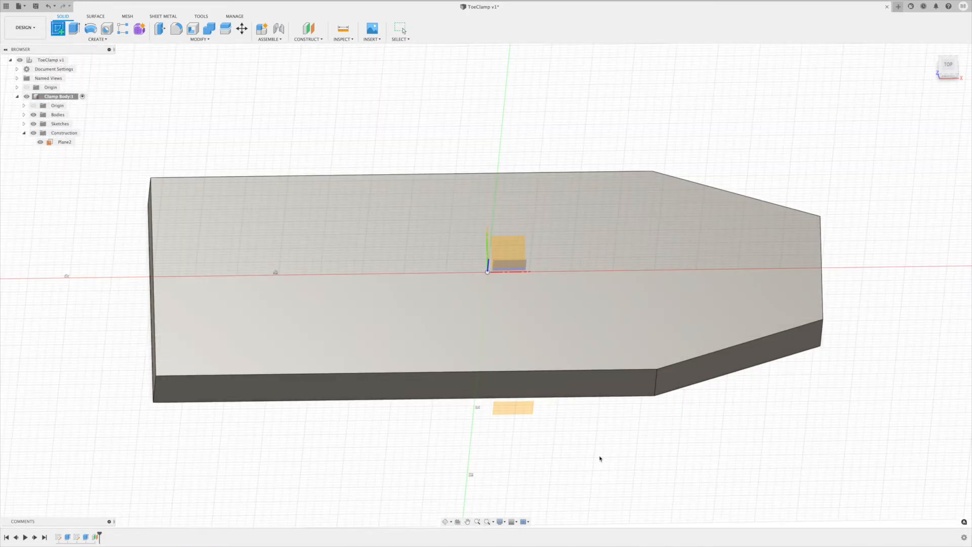
{"action": "left_click", "coordinate": [520, 413]}
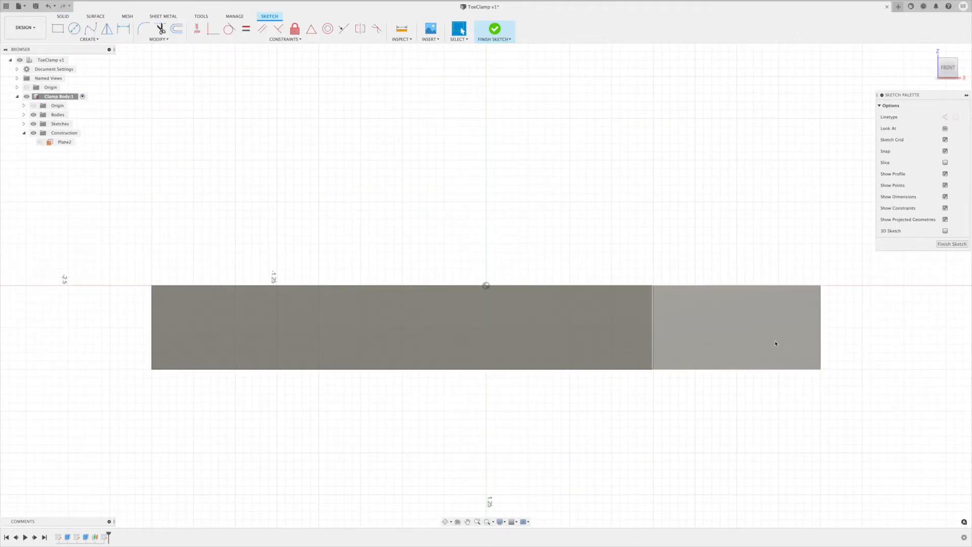
Place sketch points at the top corner where the side taper begins and on the toe's vertical end edge.
{"action": "left_click", "coordinate": [89, 39]}
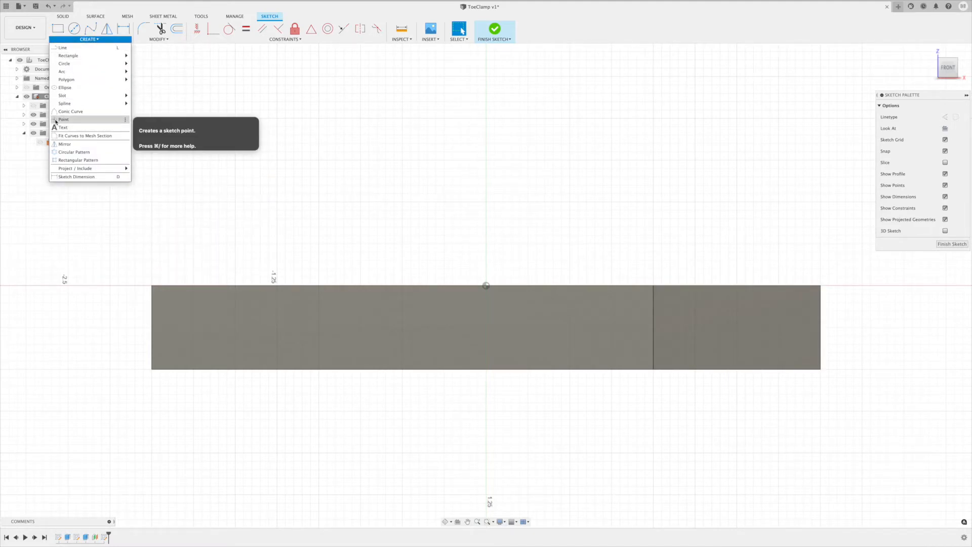
{"action": "left_click", "coordinate": [58, 122]}
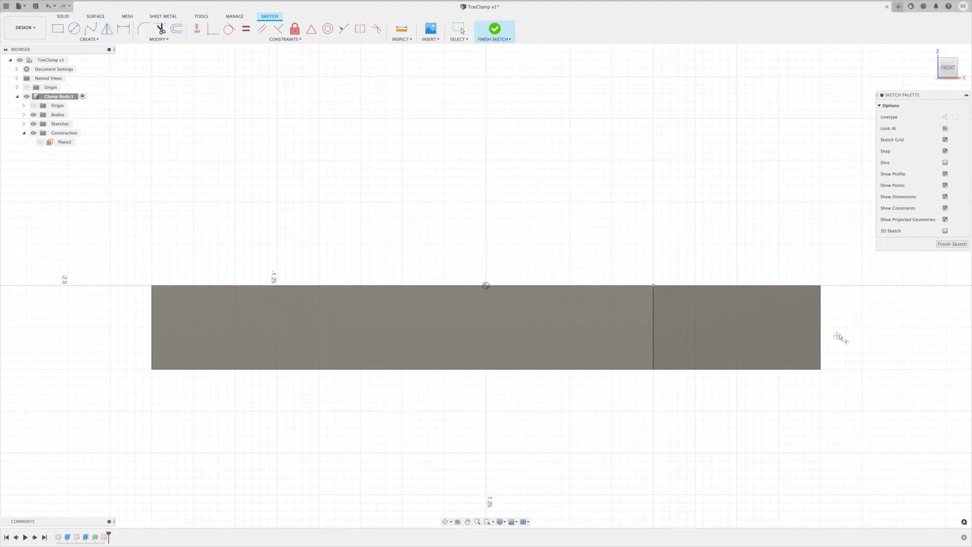
{"action": "left_click", "coordinate": [821, 322]}
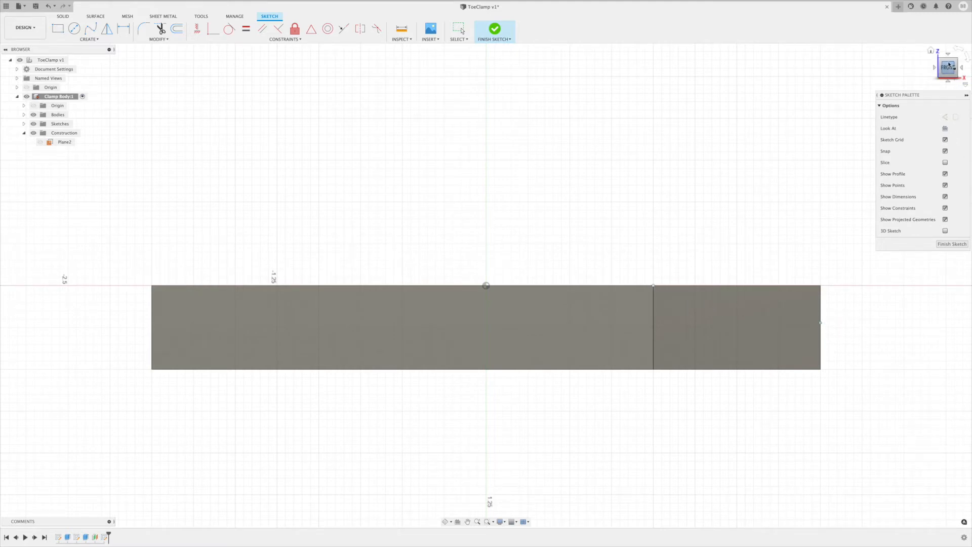
{"action": "mouse_move", "coordinate": [951, 57]}
{"action": "left_mouse_down"}
{"action": "mouse_move", "coordinate": [951, 83]}
{"action": "mouse_move", "coordinate": [948, 58]}
{"action": "mouse_move", "coordinate": [966, 32]}
{"action": "left_mouse_up"}
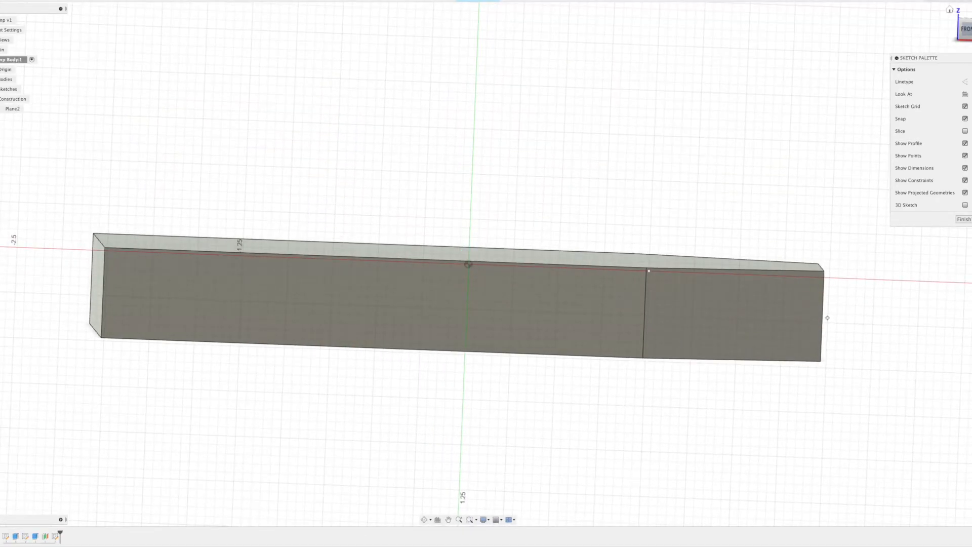
{"action": "left_click", "coordinate": [966, 29]}
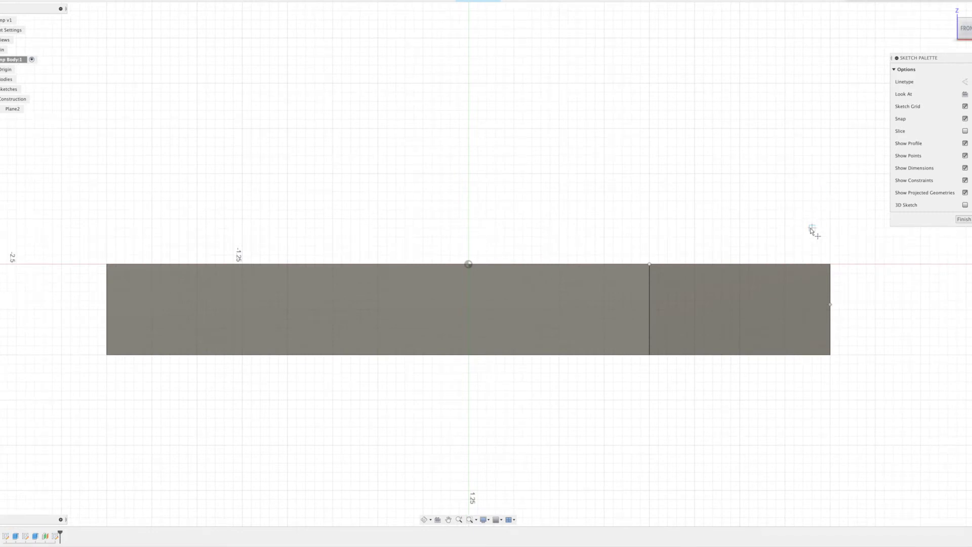
{"action": "left_click", "coordinate": [650, 265]}
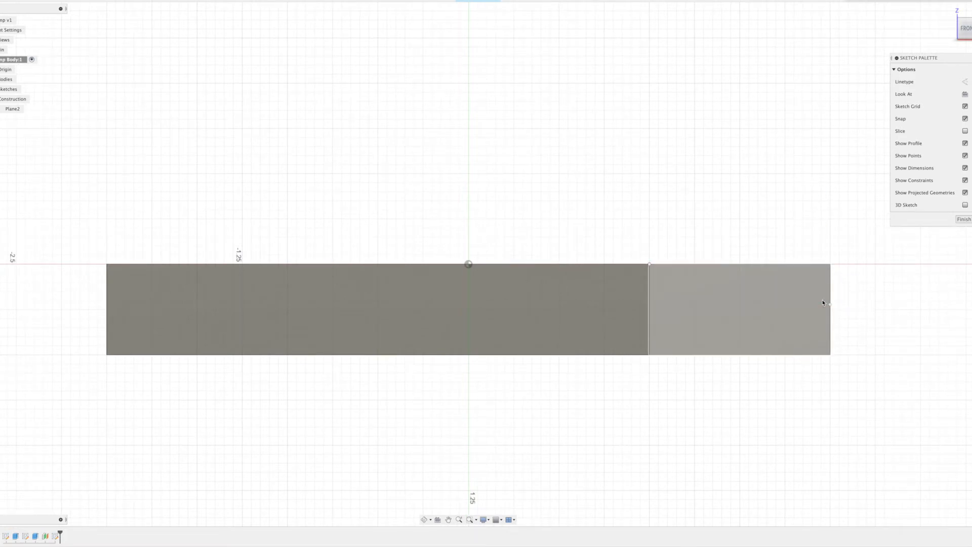
Dimension the toe's end-edge point 0.25 in below the body's top edge.
{"action": "left_click", "coordinate": [830, 305]}
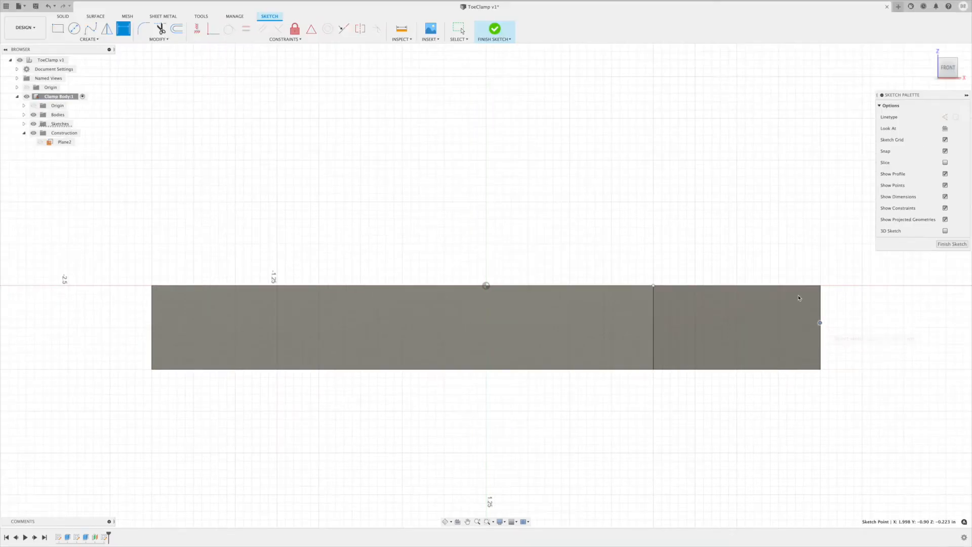
{"action": "left_click", "coordinate": [803, 289]}
{"action": "left_click", "coordinate": [868, 297]}
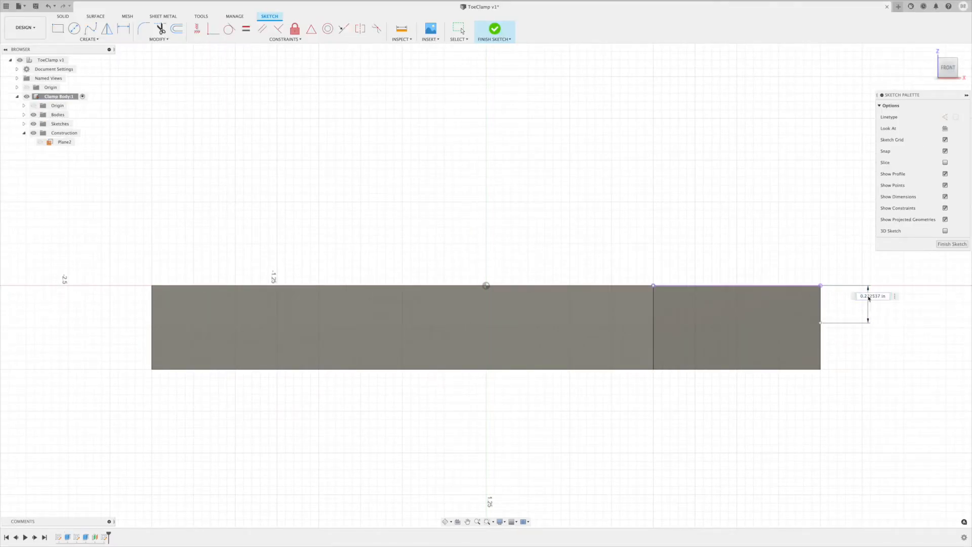
{"action": "type", "text": "25"}
{"action": "key", "text": "Return"}
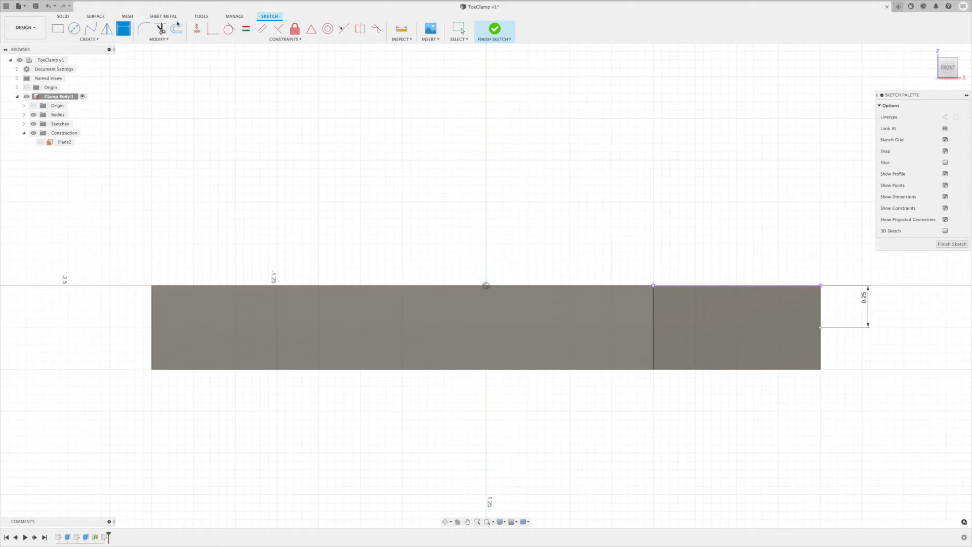
Draw a closed triangle from the taper-start point through the end-edge point and the toe's top corner, and finish the sketch.
{"action": "left_click", "coordinate": [90, 39]}
{"action": "left_click", "coordinate": [63, 48]}
{"action": "left_click", "coordinate": [653, 286]}
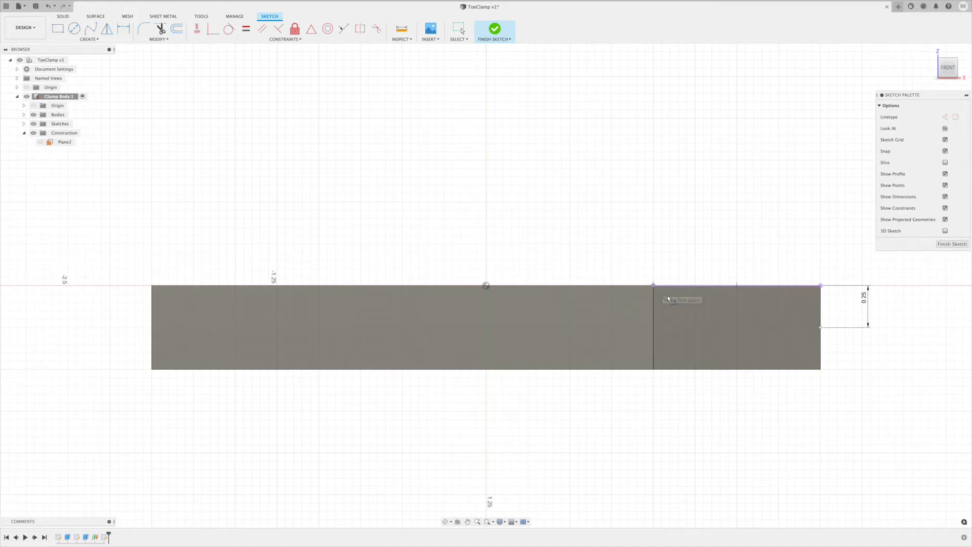
{"action": "left_click", "coordinate": [821, 328]}
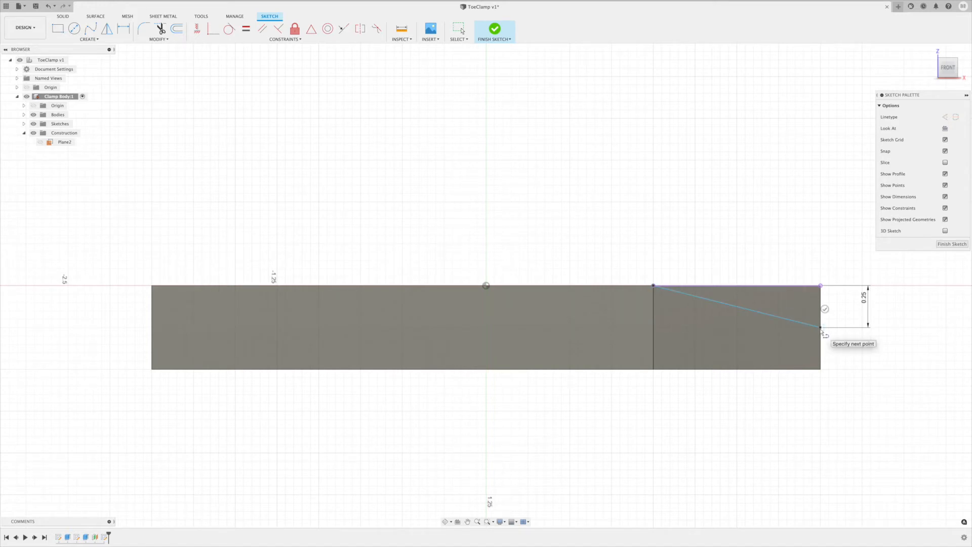
{"action": "left_click", "coordinate": [821, 285]}
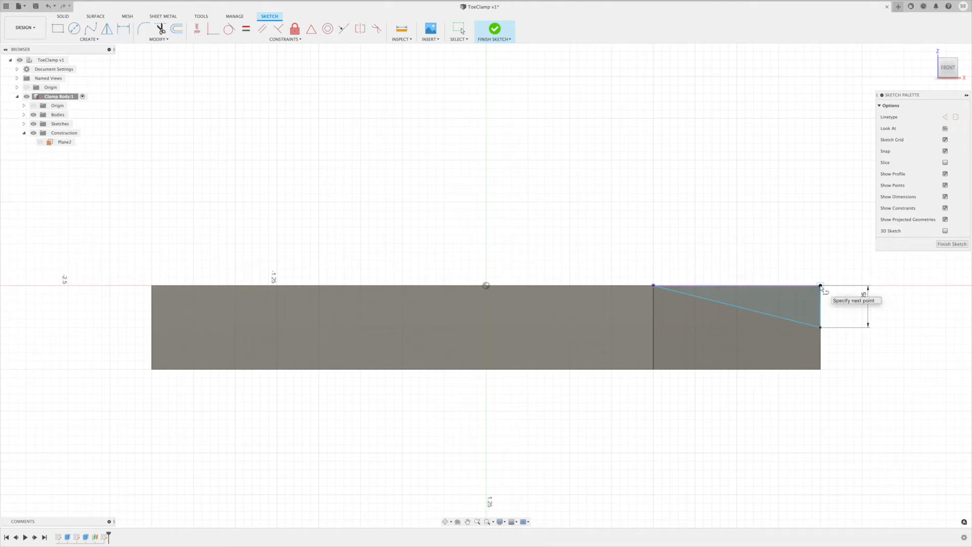
{"action": "left_click", "coordinate": [654, 285]}
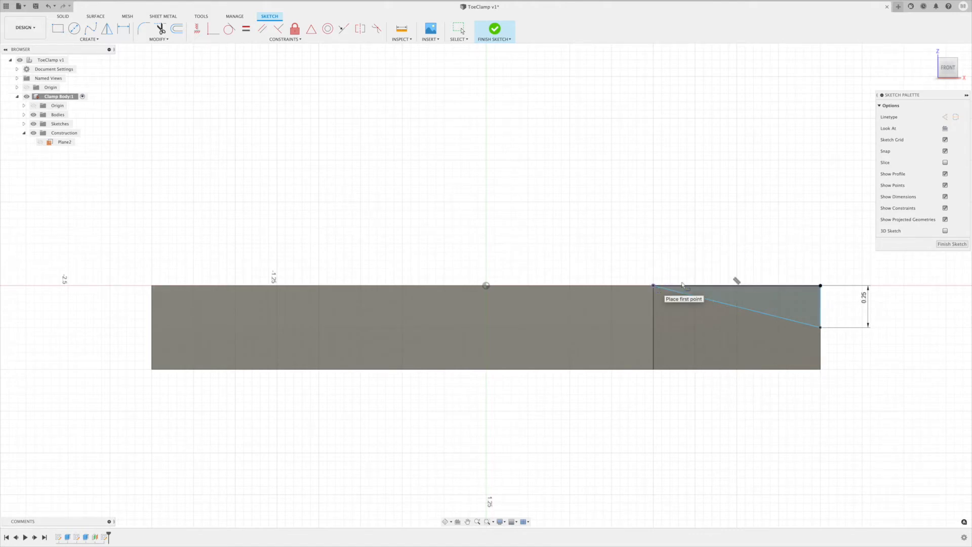
{"action": "left_click", "coordinate": [952, 244]}
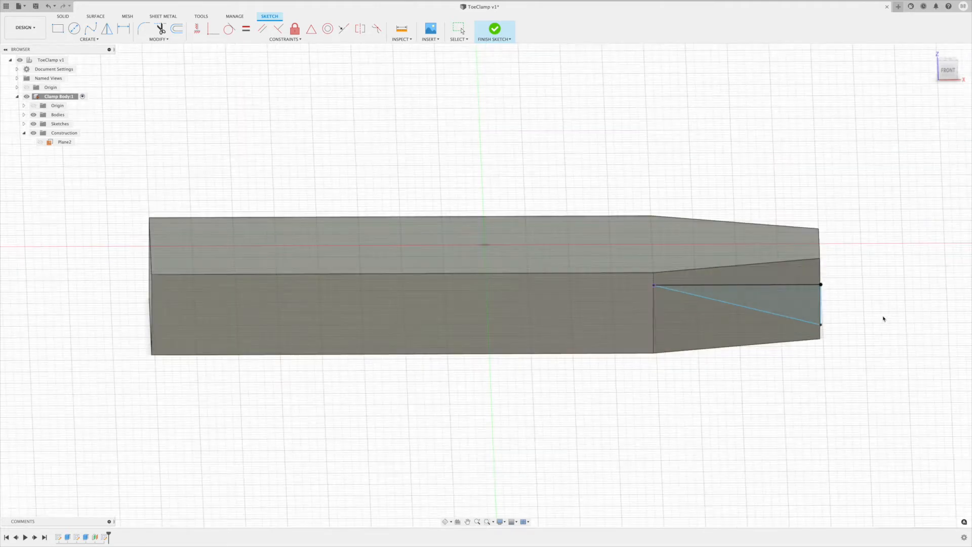
Extrude the triangular profile 1.90 in across the body as a cut to form the sloped toe.
{"action": "left_click", "coordinate": [948, 76]}
{"action": "left_click", "coordinate": [782, 380]}
{"action": "right_click", "coordinate": [783, 378]}
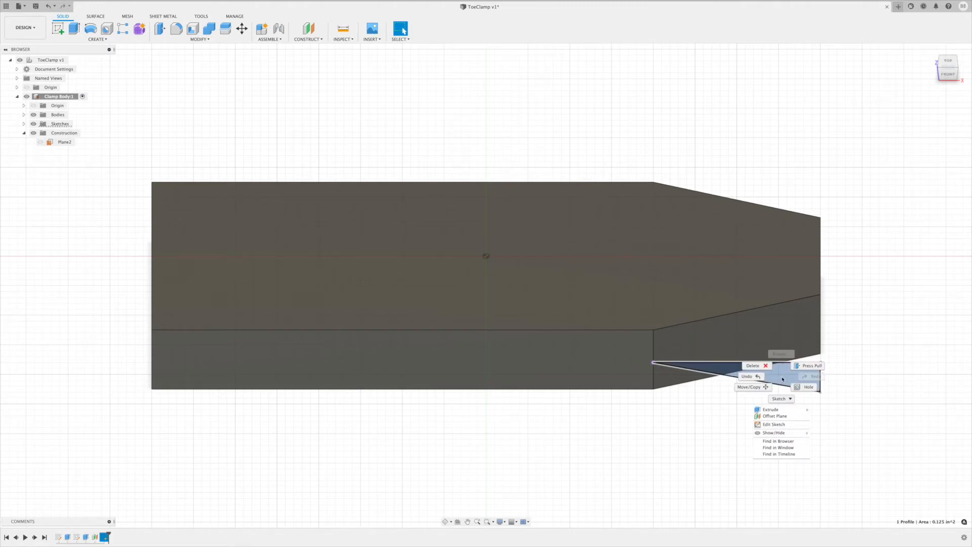
{"action": "left_click", "coordinate": [806, 367]}
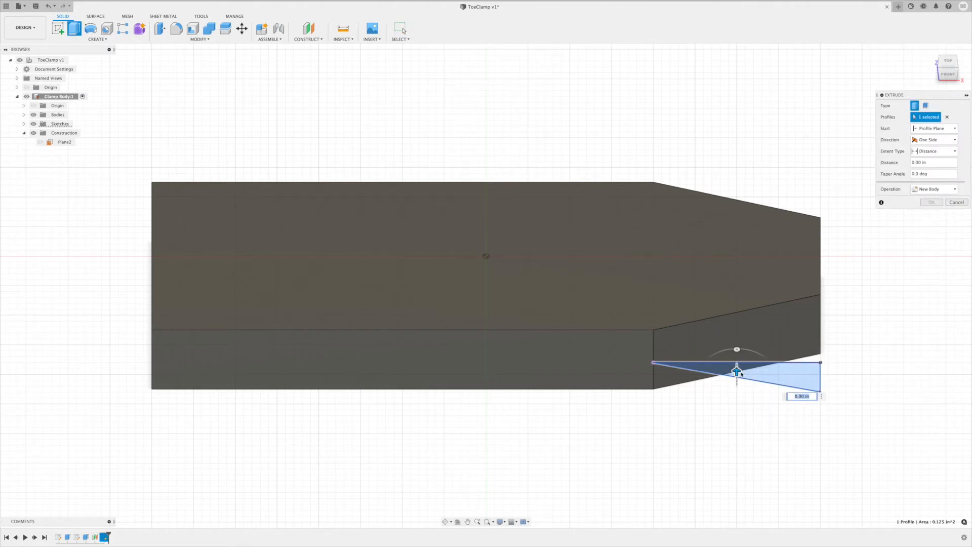
{"action": "left_click_drag", "start_coordinate": [737, 372], "coordinate": [737, 147]}
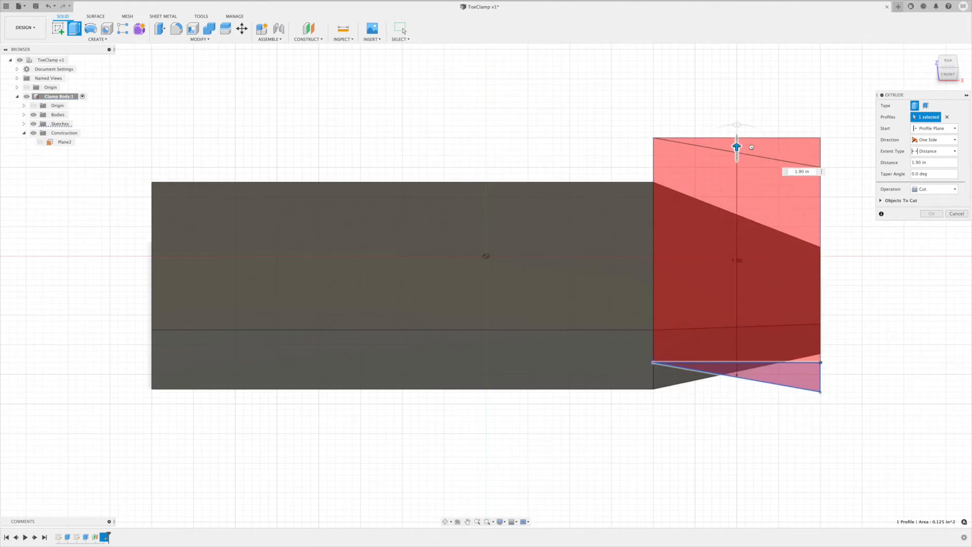
{"action": "left_click", "coordinate": [932, 214]}
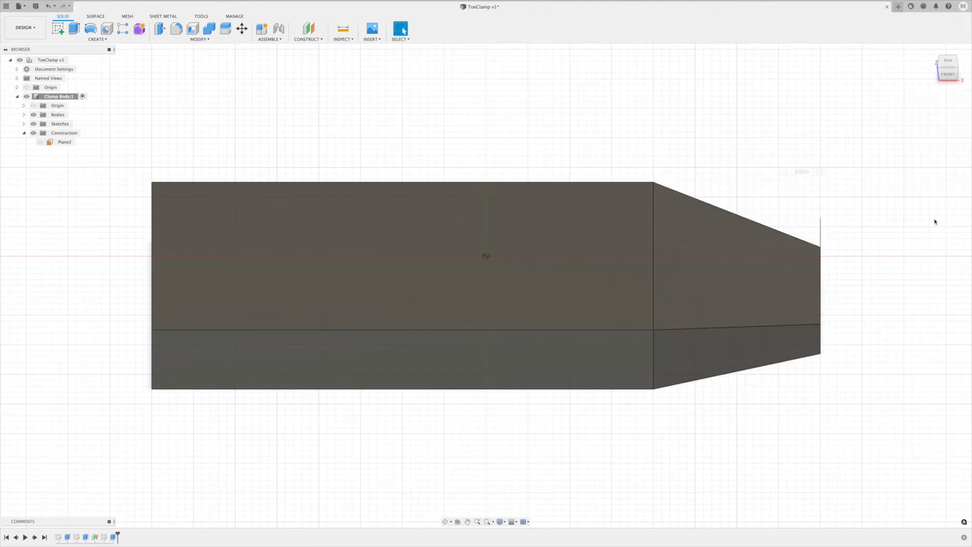
Delete the leftover thin face standing above the sloped toe's end and inspect the body from several sides.
{"action": "left_click", "coordinate": [949, 75]}
{"action": "left_click", "coordinate": [933, 52]}
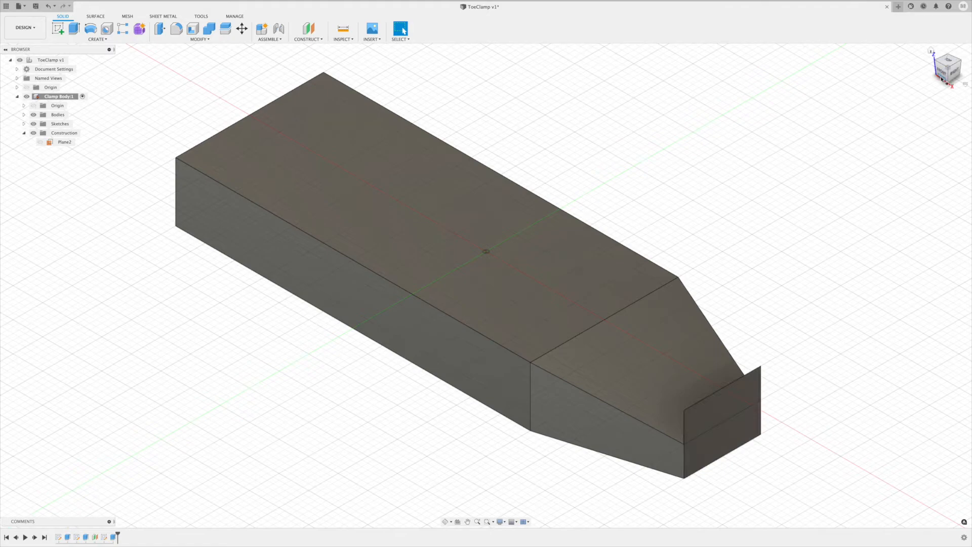
{"action": "left_click", "coordinate": [708, 417]}
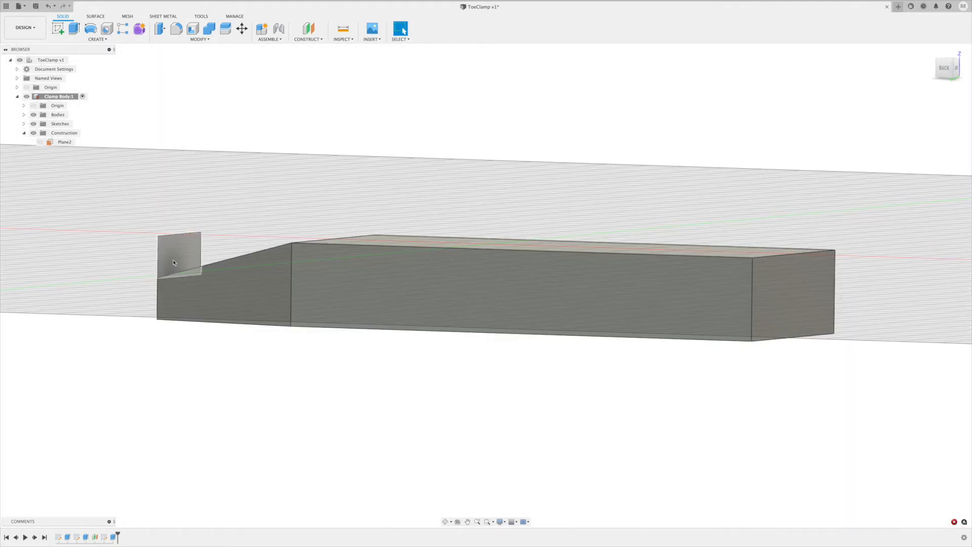
{"action": "left_click", "coordinate": [173, 256]}
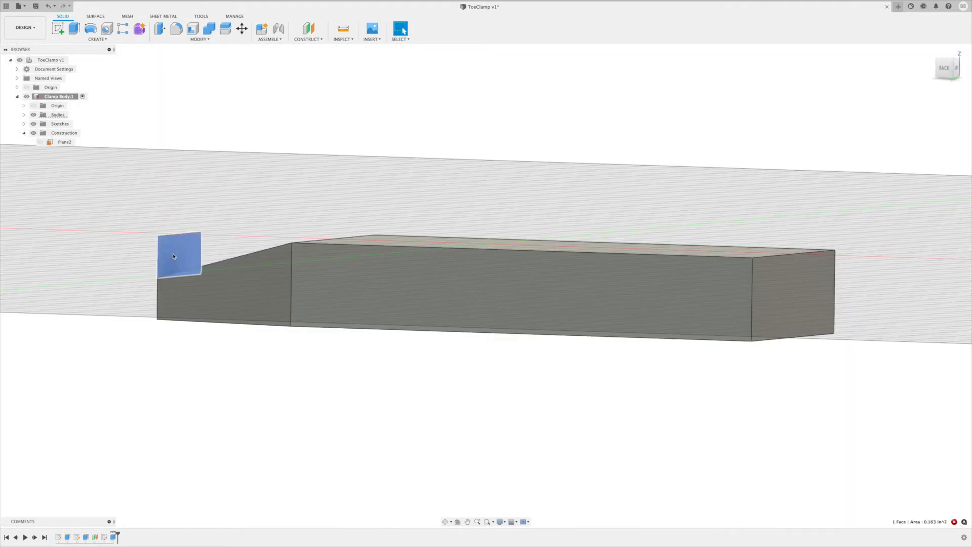
{"action": "right_click", "coordinate": [174, 256]}
{"action": "left_click", "coordinate": [156, 246]}
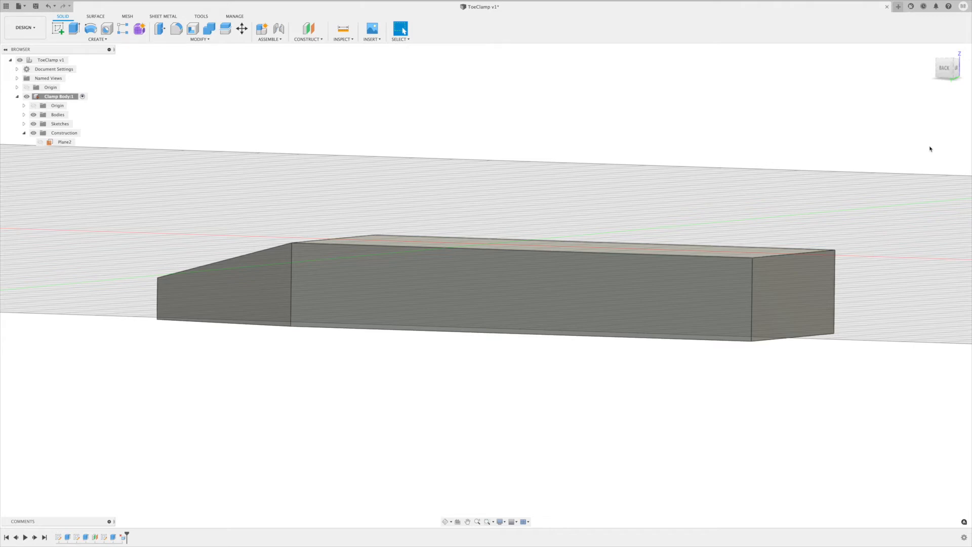
{"action": "mouse_move", "coordinate": [943, 69]}
{"action": "left_mouse_down"}
{"action": "mouse_move", "coordinate": [911, 77]}
{"action": "mouse_move", "coordinate": [940, 69]}
{"action": "mouse_move", "coordinate": [921, 78]}
{"action": "left_mouse_up"}
{"action": "left_click", "coordinate": [931, 49]}
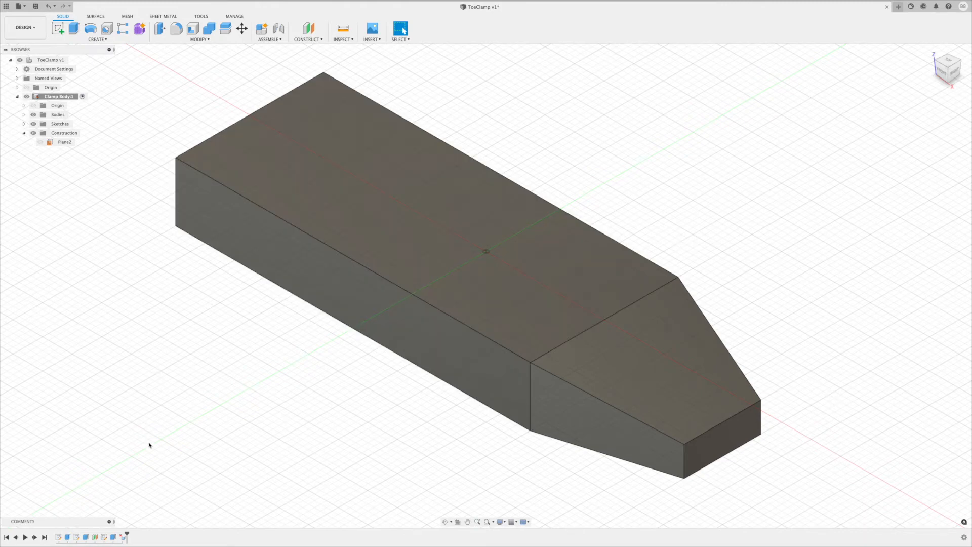
Remove the face deletion, the toe's extruded cut, its triangular sketch and the offset plane from the design history.
{"action": "right_click", "coordinate": [125, 537]}
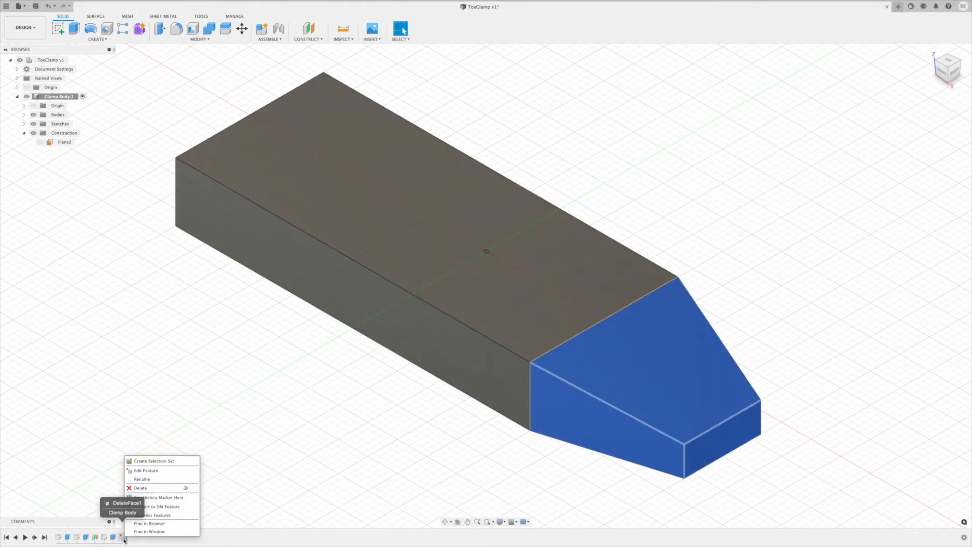
{"action": "left_click", "coordinate": [146, 488]}
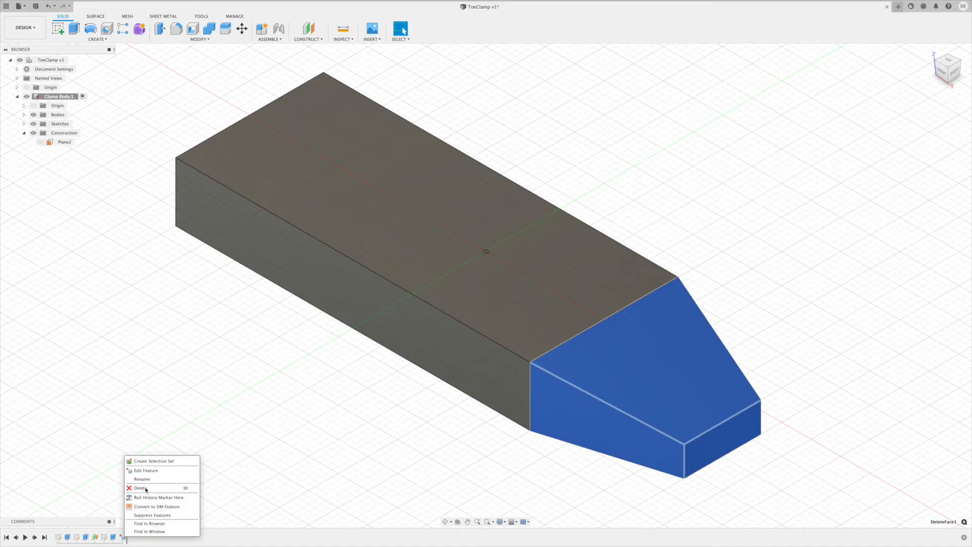
{"action": "right_click", "coordinate": [114, 538]}
{"action": "left_click", "coordinate": [134, 489]}
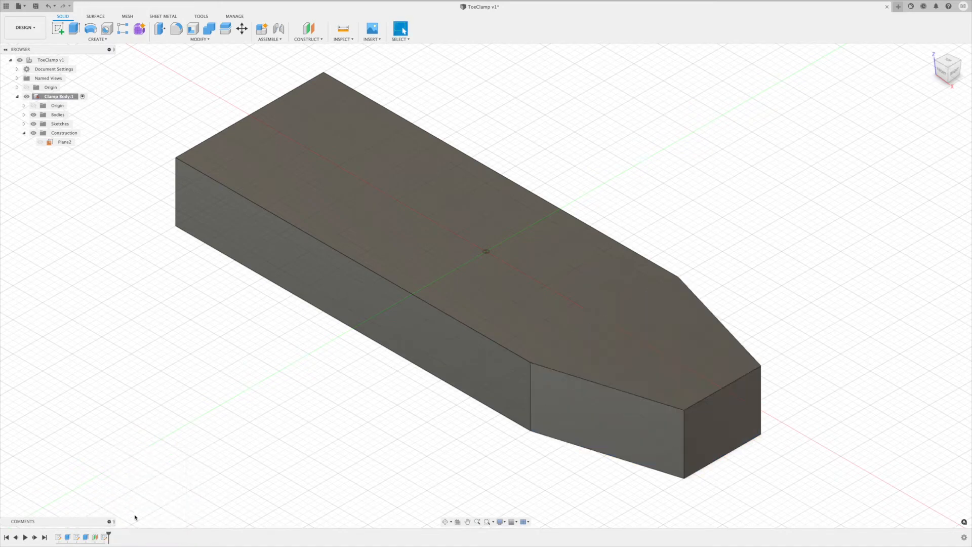
{"action": "right_click", "coordinate": [104, 538]}
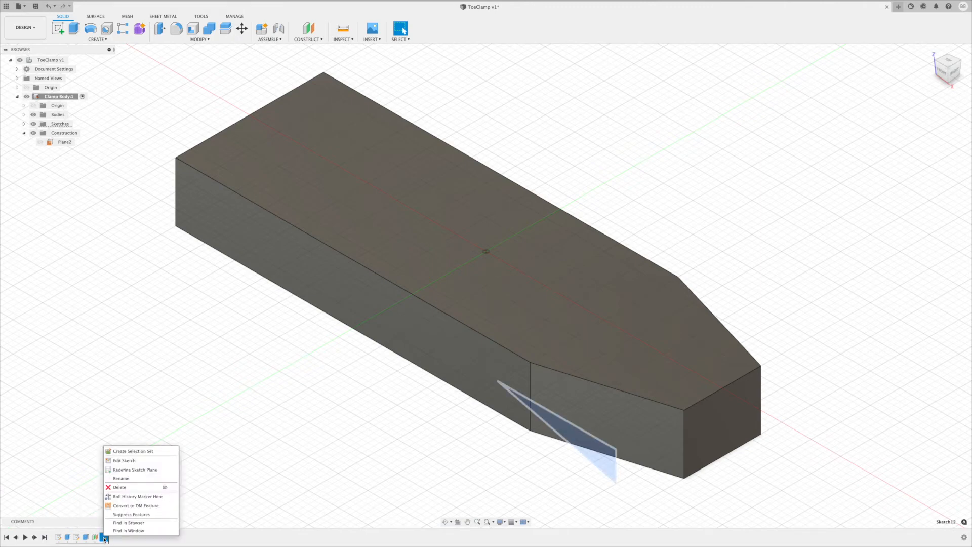
{"action": "key", "text": "Escape"}
{"action": "right_click", "coordinate": [94, 538]}
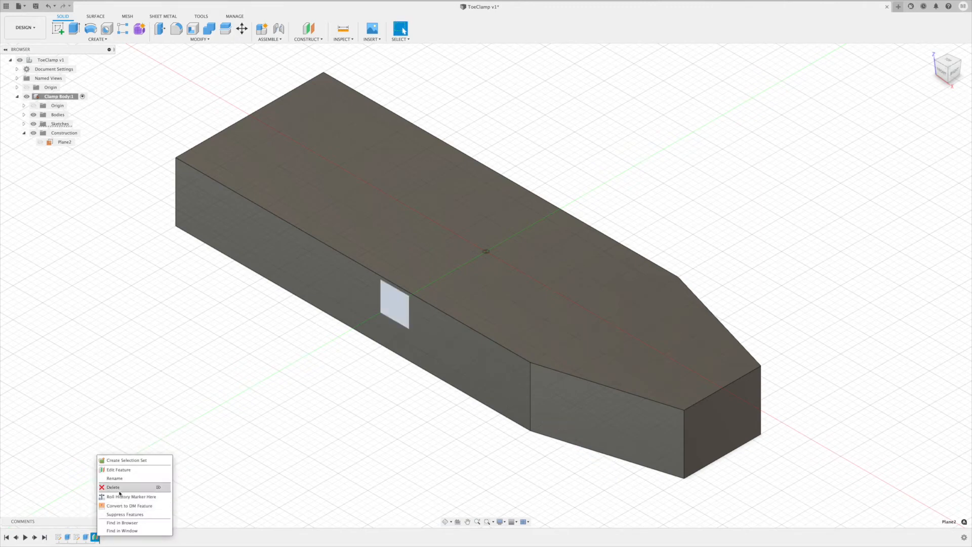
{"action": "left_click", "coordinate": [120, 487]}
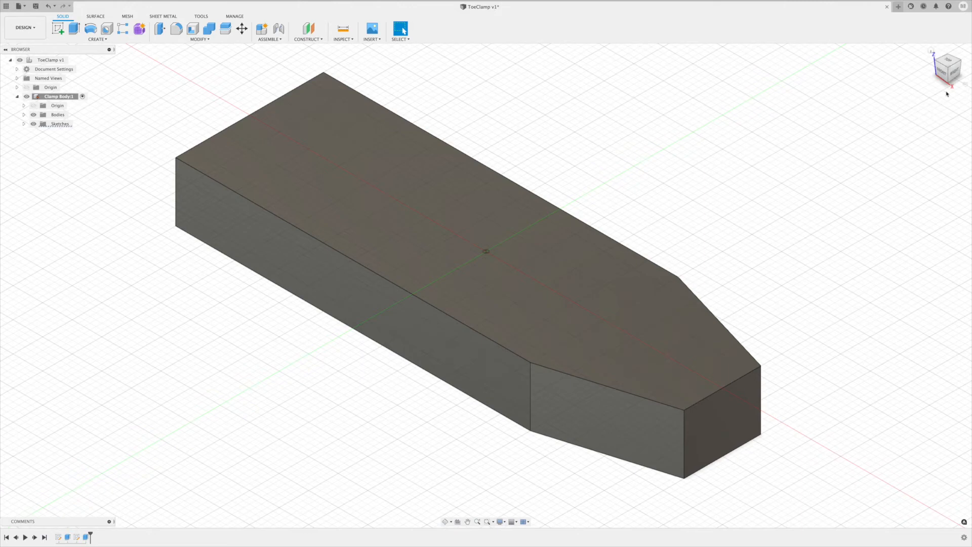
Start a sketch on the front tapered side face and place a point at the top corner where the taper begins.
{"action": "left_click", "coordinate": [942, 72]}
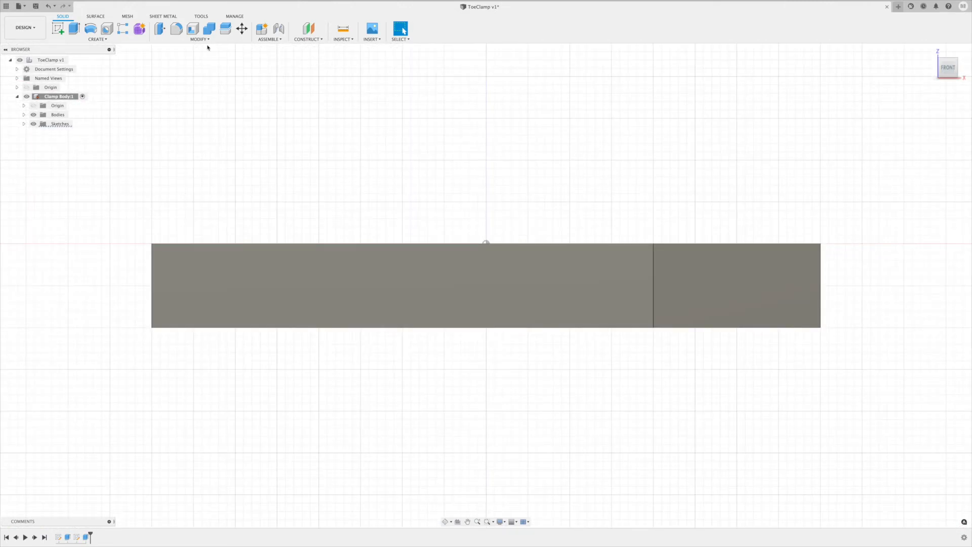
{"action": "left_click", "coordinate": [57, 29]}
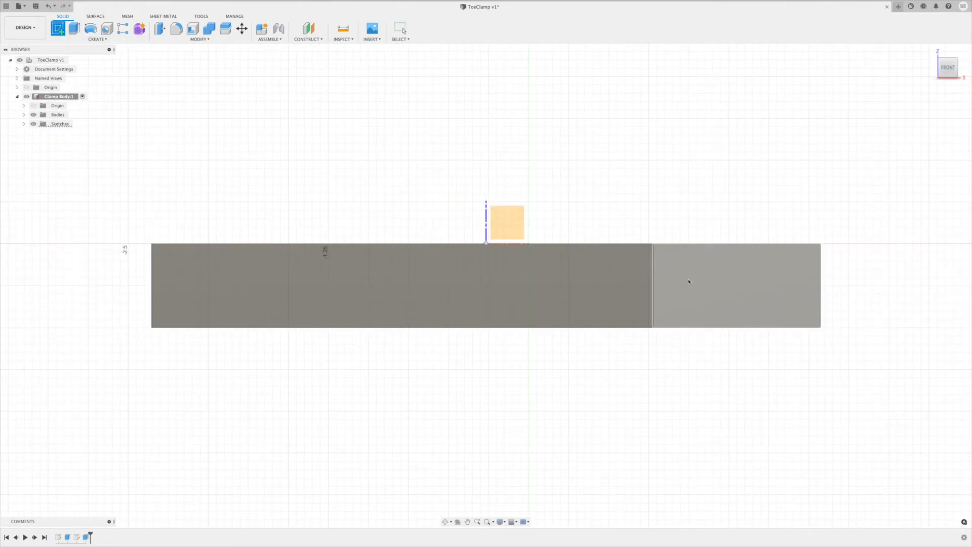
{"action": "left_click", "coordinate": [689, 282]}
{"action": "left_click", "coordinate": [89, 39]}
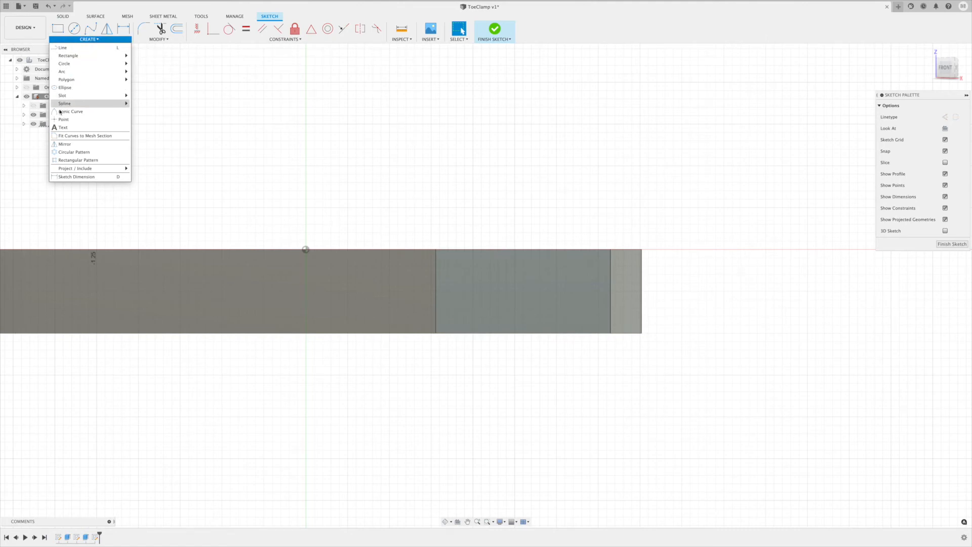
{"action": "left_click", "coordinate": [63, 112]}
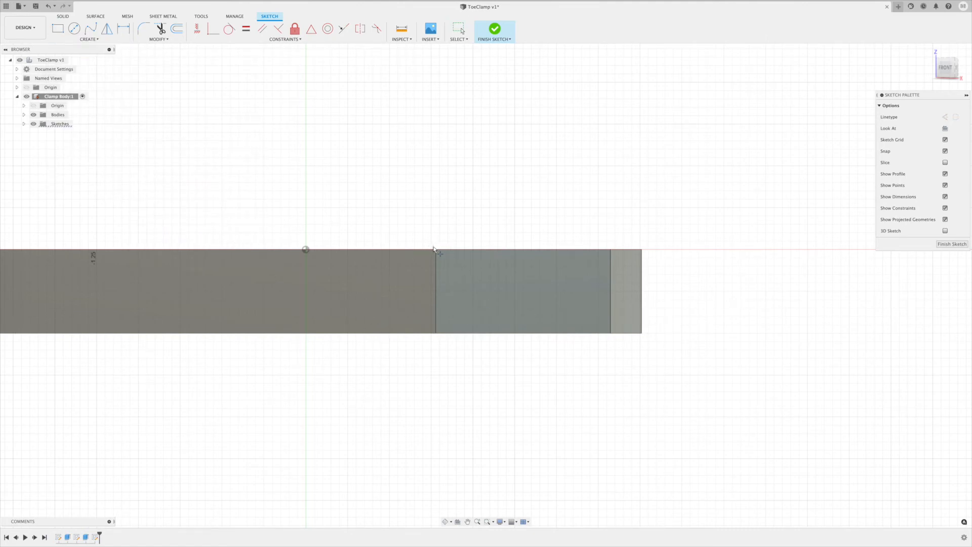
{"action": "left_click", "coordinate": [436, 250]}
Place a point on the tapered face's vertical end edge and dimension it 0.25 in below the top edge.
{"action": "key", "text": "Escape"}
{"action": "key", "text": "d"}
{"action": "left_click", "coordinate": [611, 283]}
{"action": "left_click", "coordinate": [601, 249]}
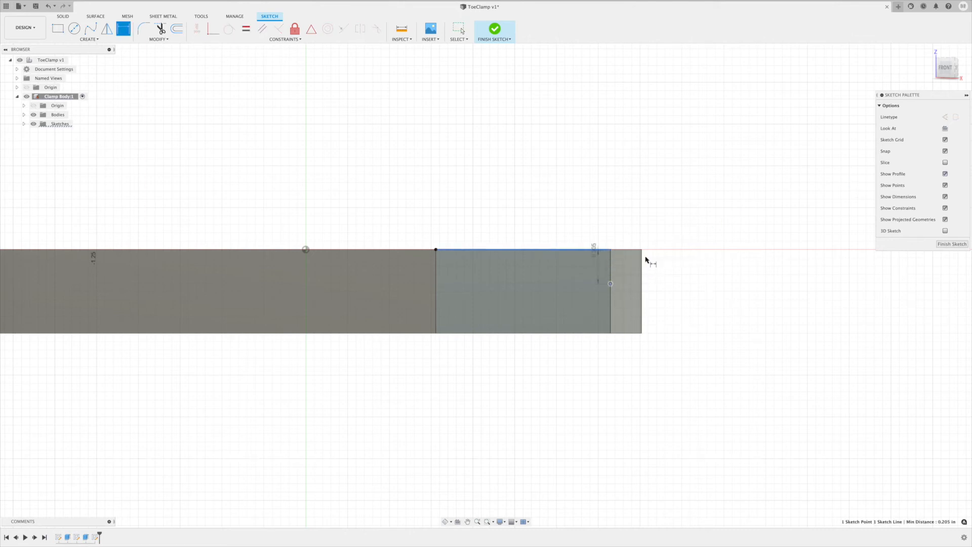
{"action": "left_click", "coordinate": [696, 259]}
{"action": "type", "text": "25"}
{"action": "key", "text": "Return"}
Draw a line from the taper-start corner point to the end-edge point and finish the sketch.
{"action": "left_click", "coordinate": [90, 39]}
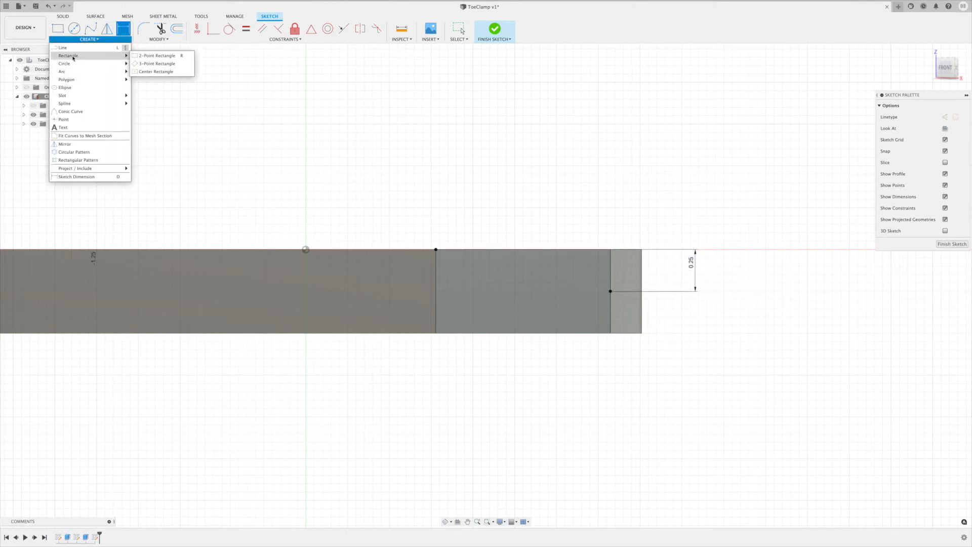
{"action": "left_click", "coordinate": [62, 47]}
{"action": "left_click", "coordinate": [436, 250]}
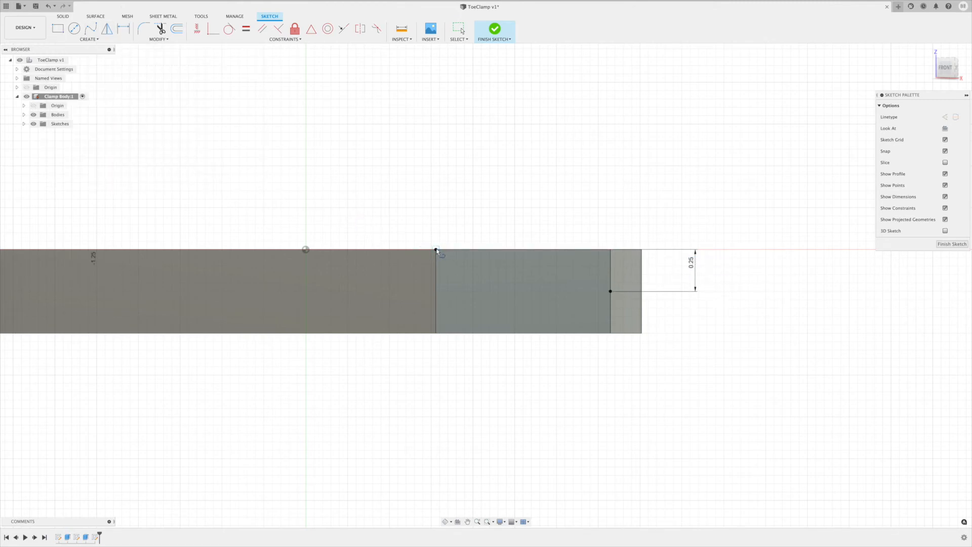
{"action": "double_click", "coordinate": [611, 291]}
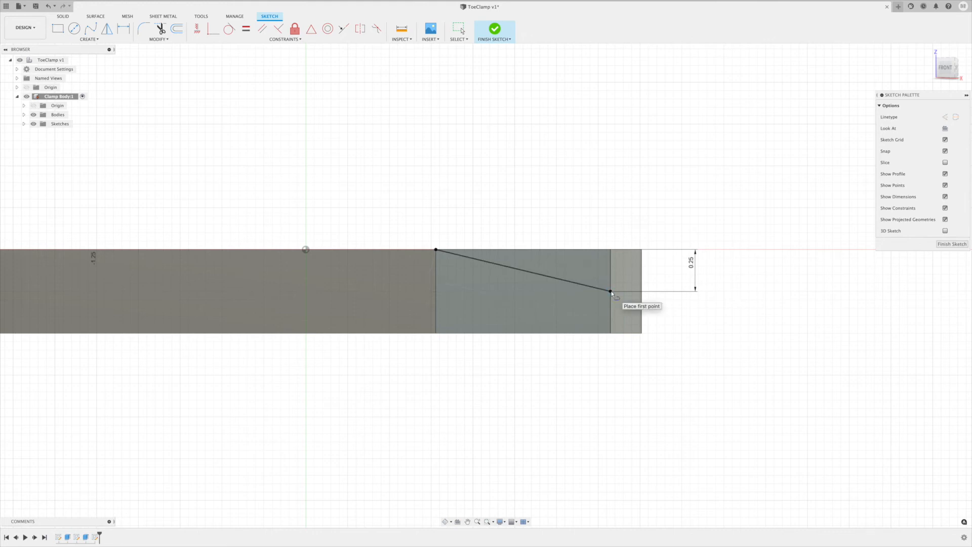
{"action": "left_click", "coordinate": [953, 244]}
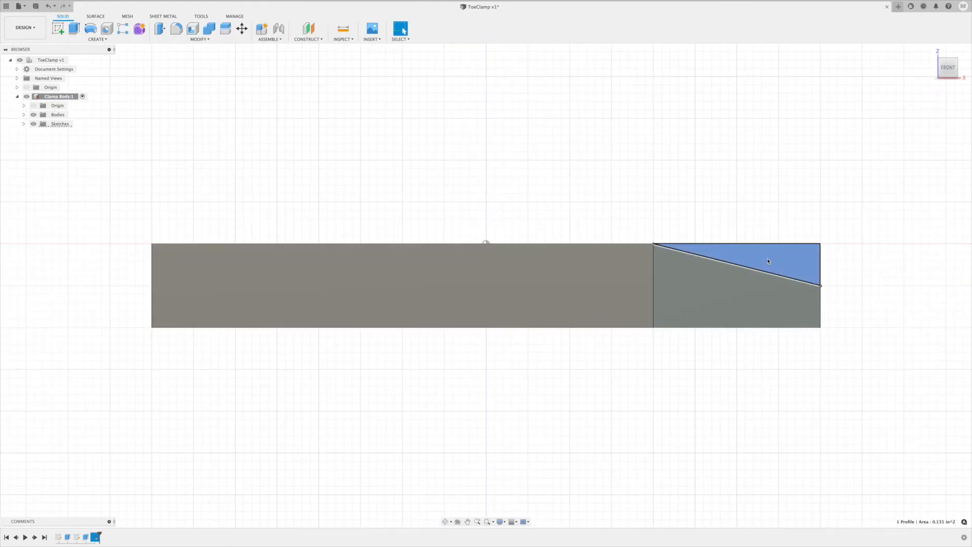
Extrude the triangular profile above the sloped line -1.75 in across the toe as a cut.
{"action": "right_click", "coordinate": [768, 261]}
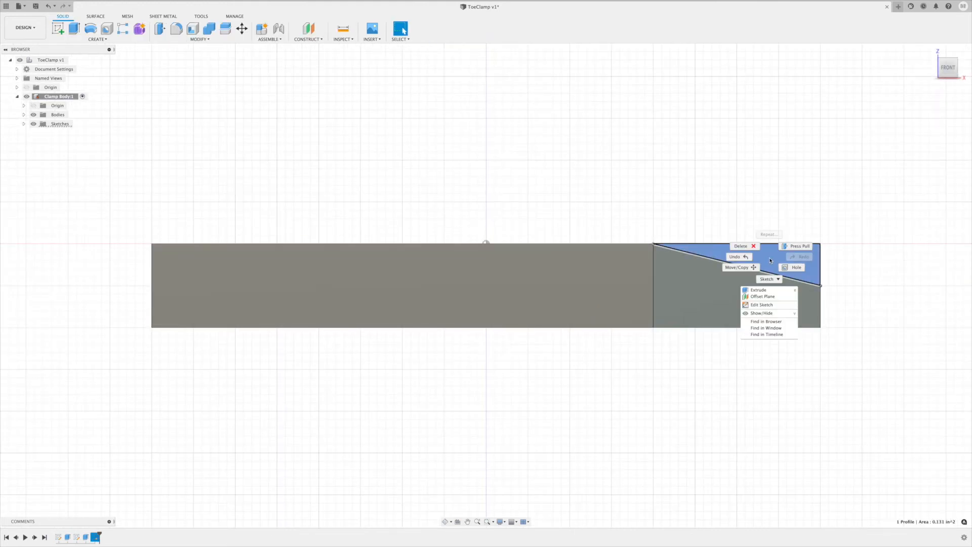
{"action": "left_click", "coordinate": [798, 246]}
{"action": "left_click", "coordinate": [951, 58]}
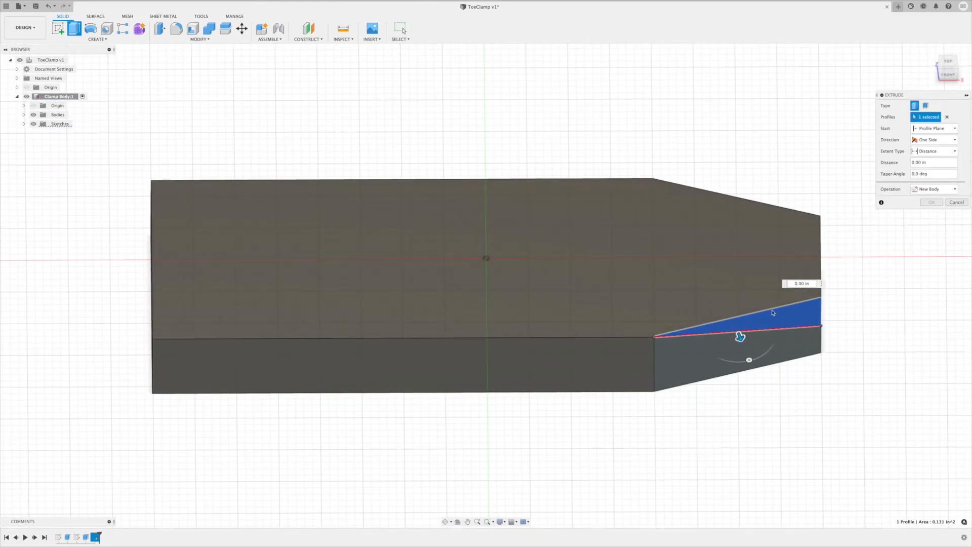
{"action": "left_click_drag", "start_coordinate": [740, 336], "coordinate": [646, 109]}
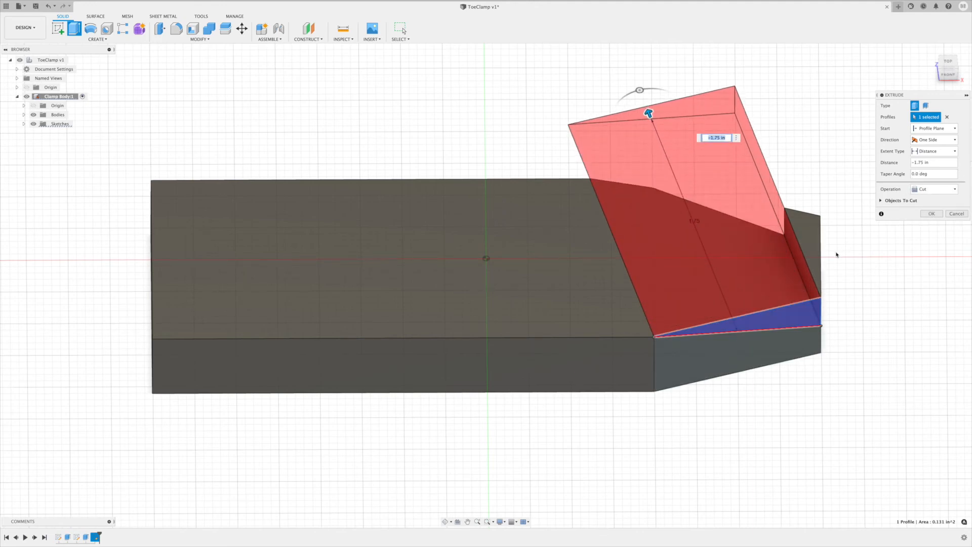